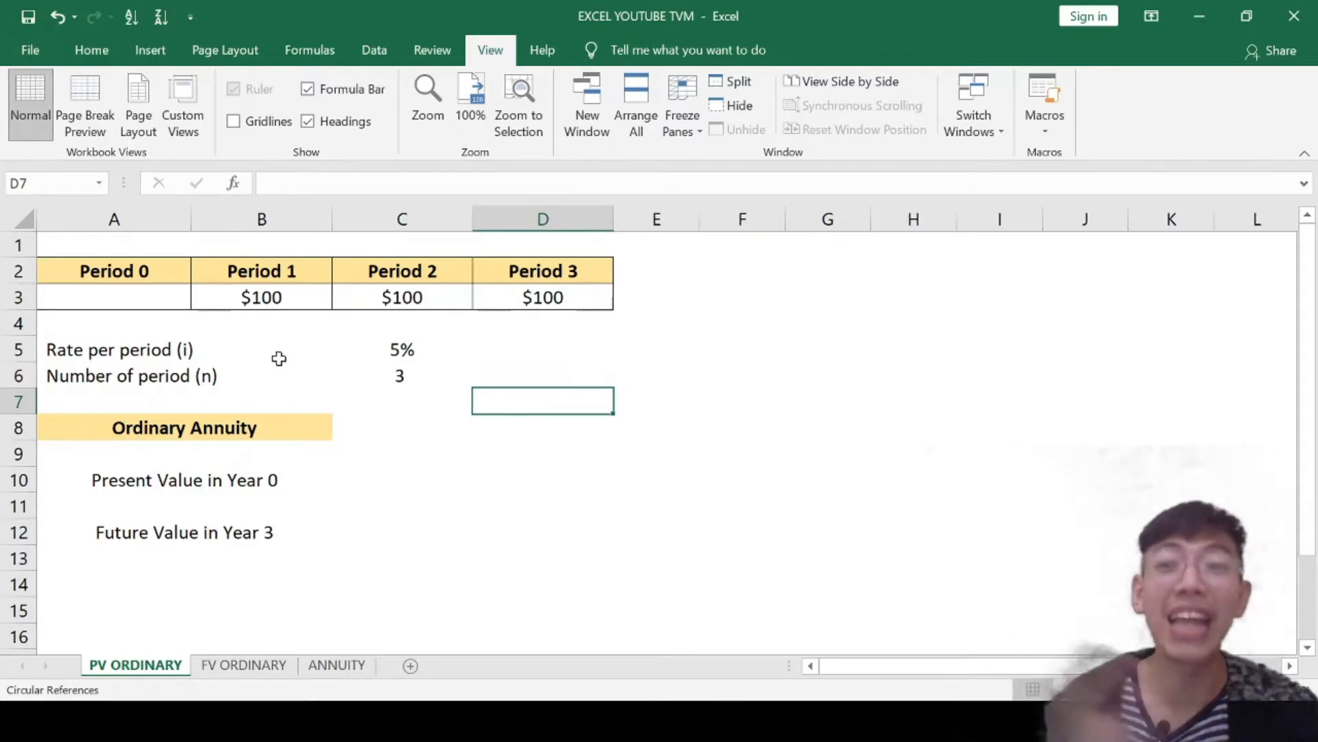
Step: Calculate the ordinary annuity's present value in C10 with the formula =PV(C5;C6;-B3;;0)
left_click(460, 477)
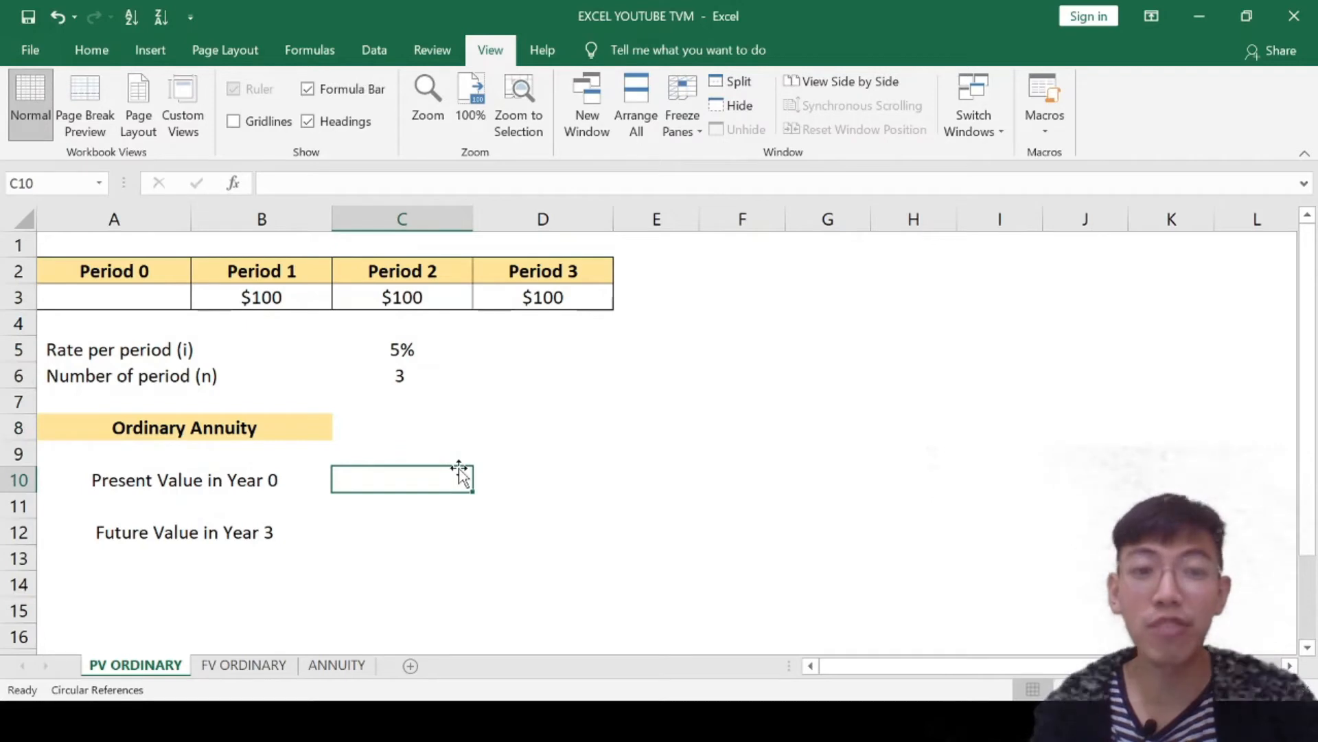
type("=PV(")
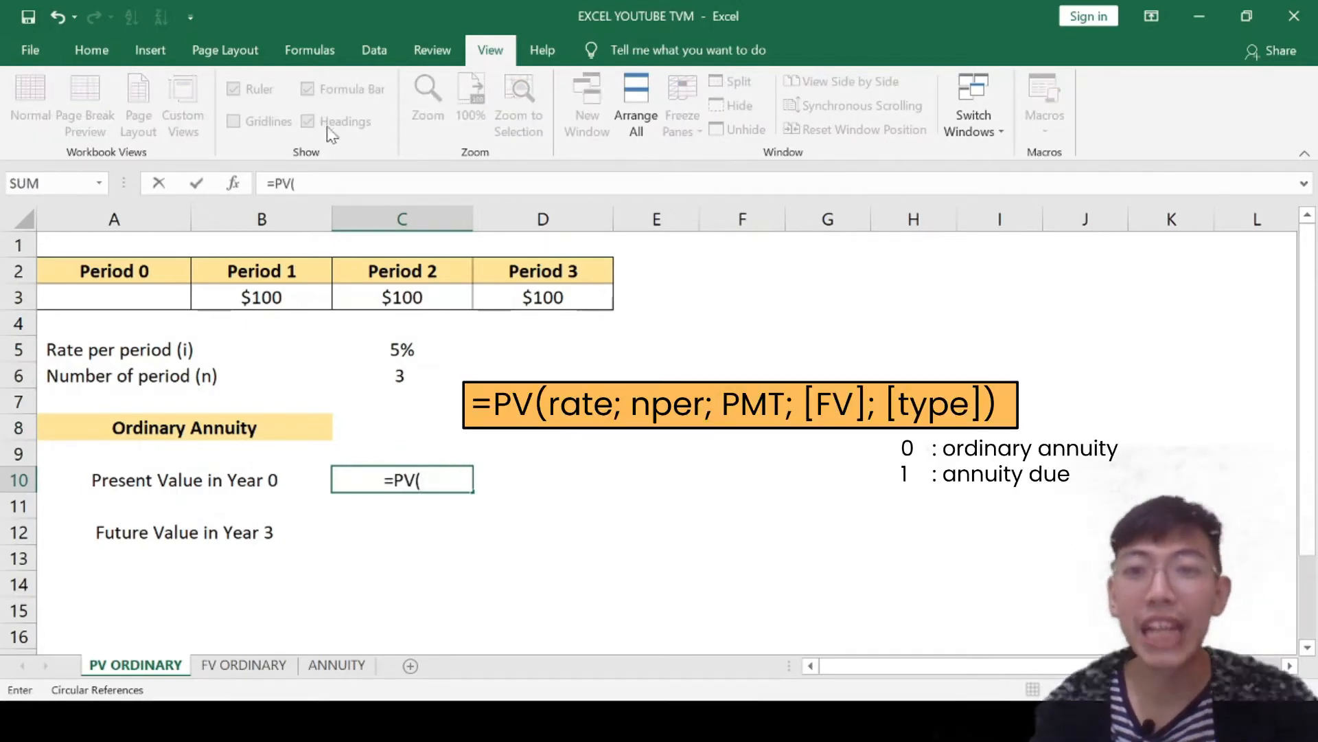
left_click(423, 352)
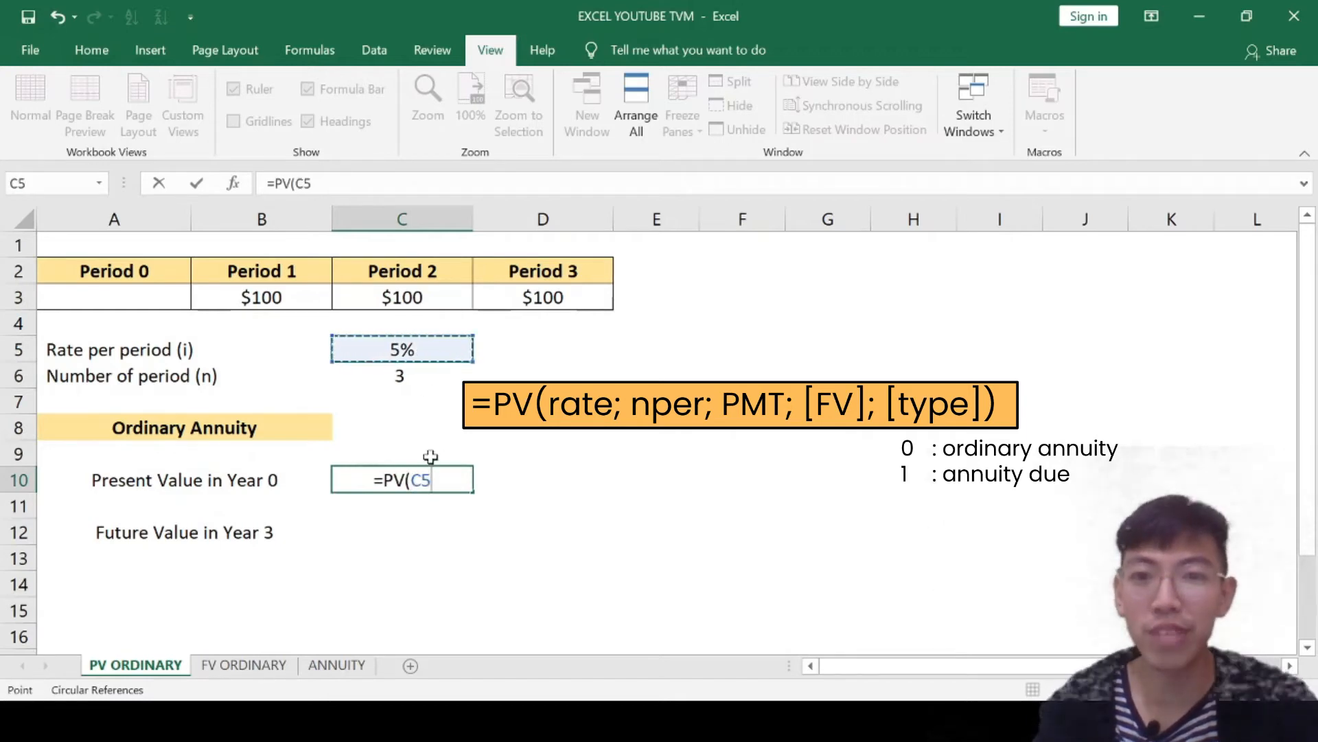
type(";")
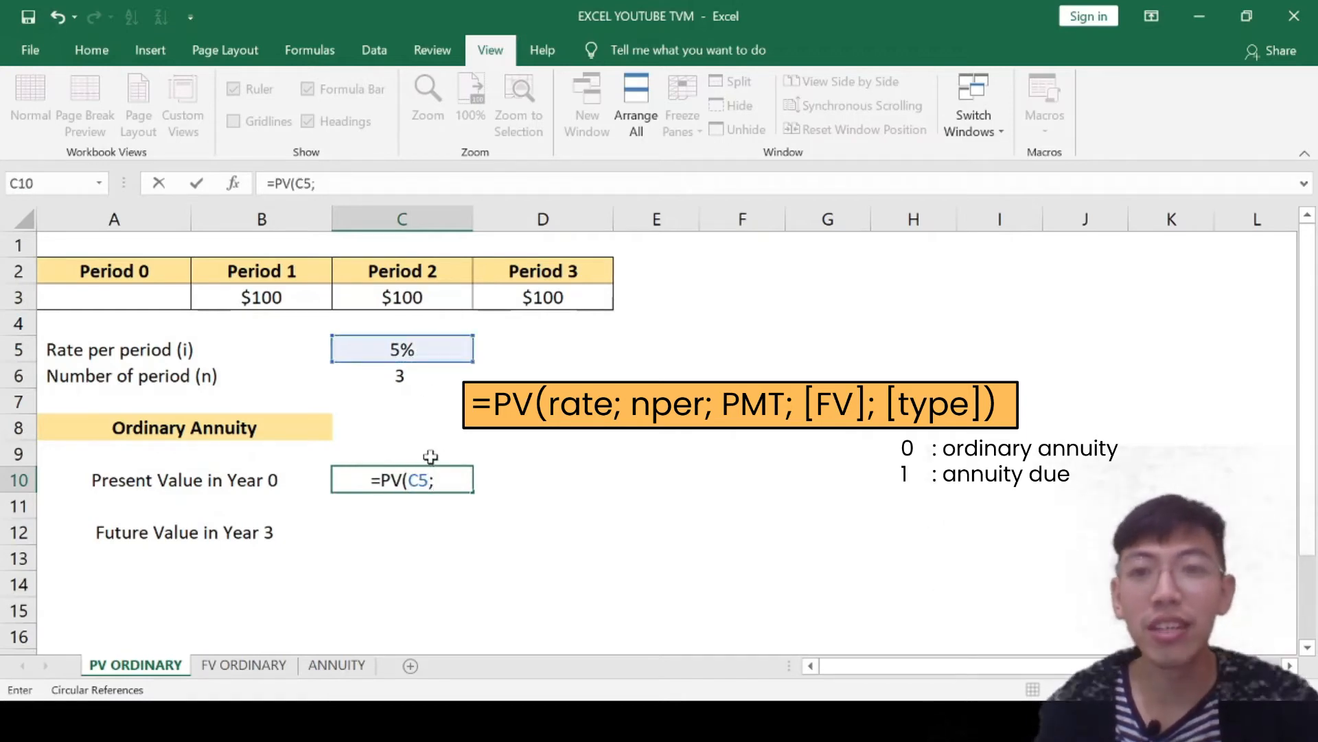
left_click(456, 373)
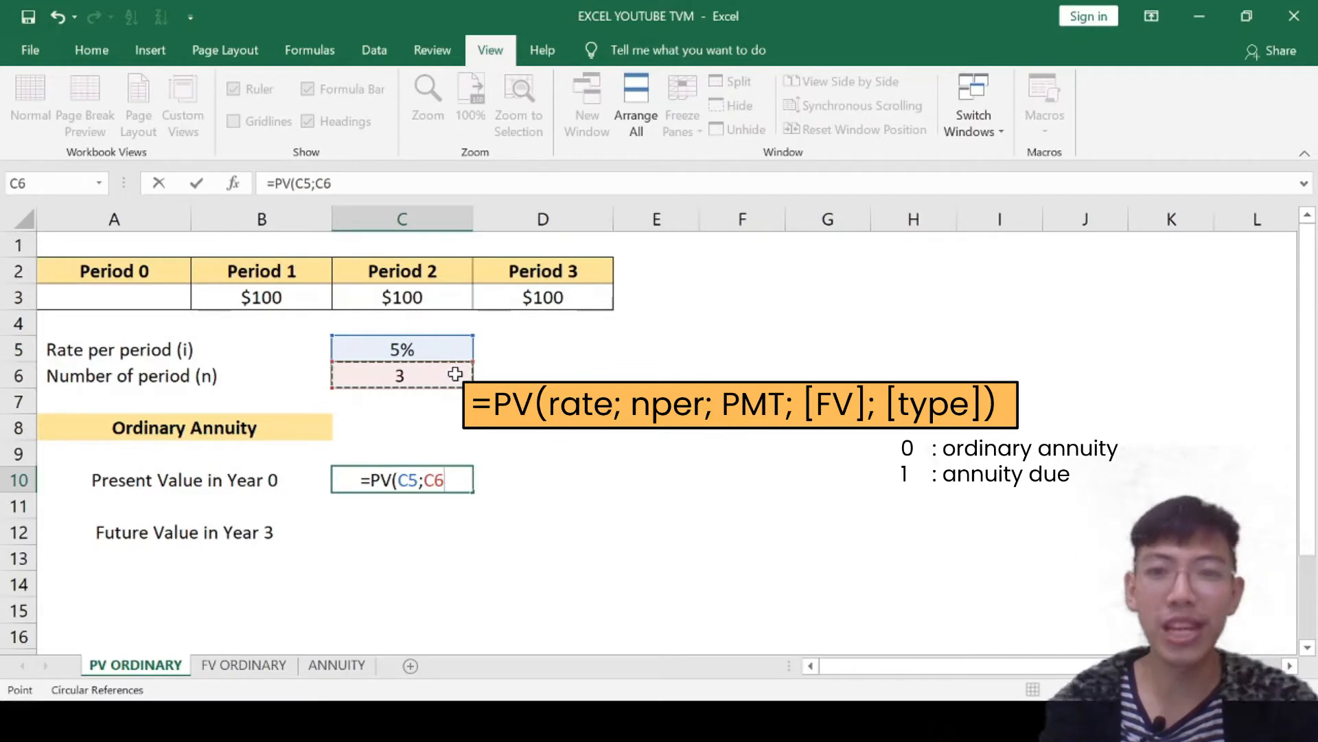
type(";")
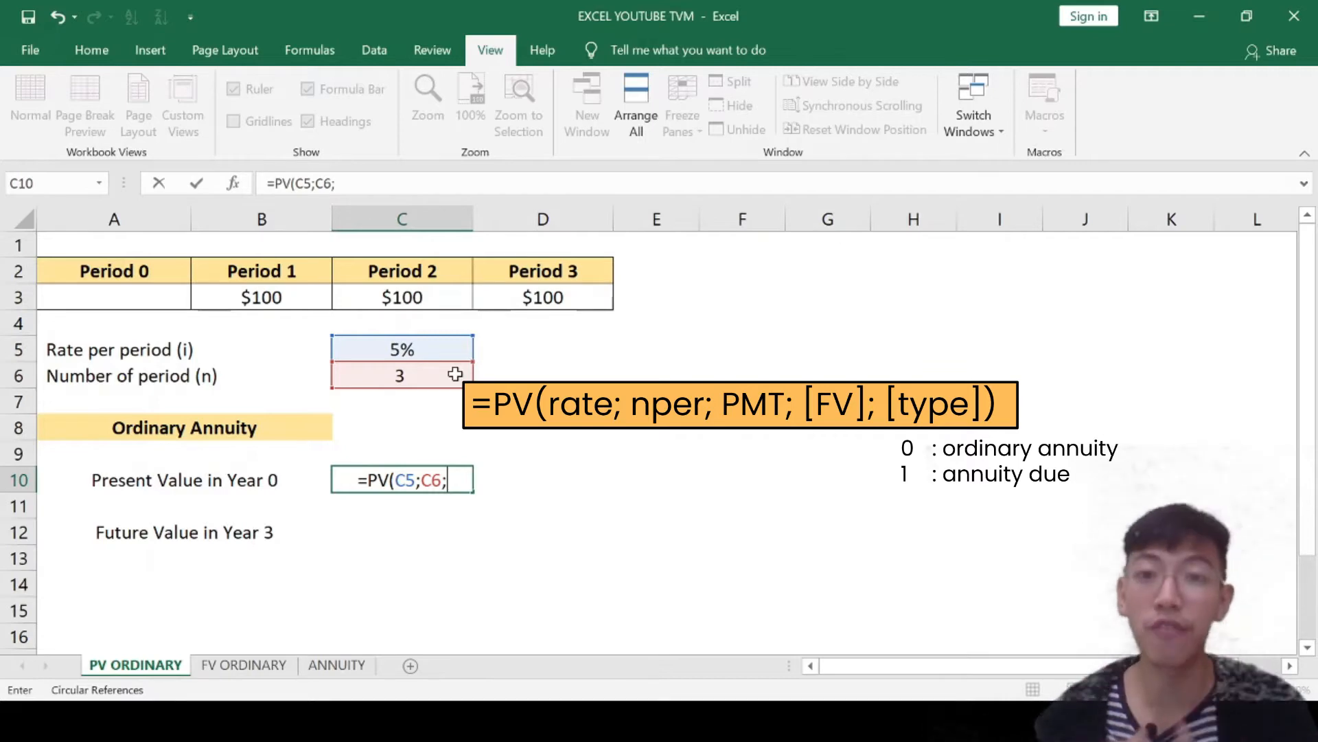
type("-")
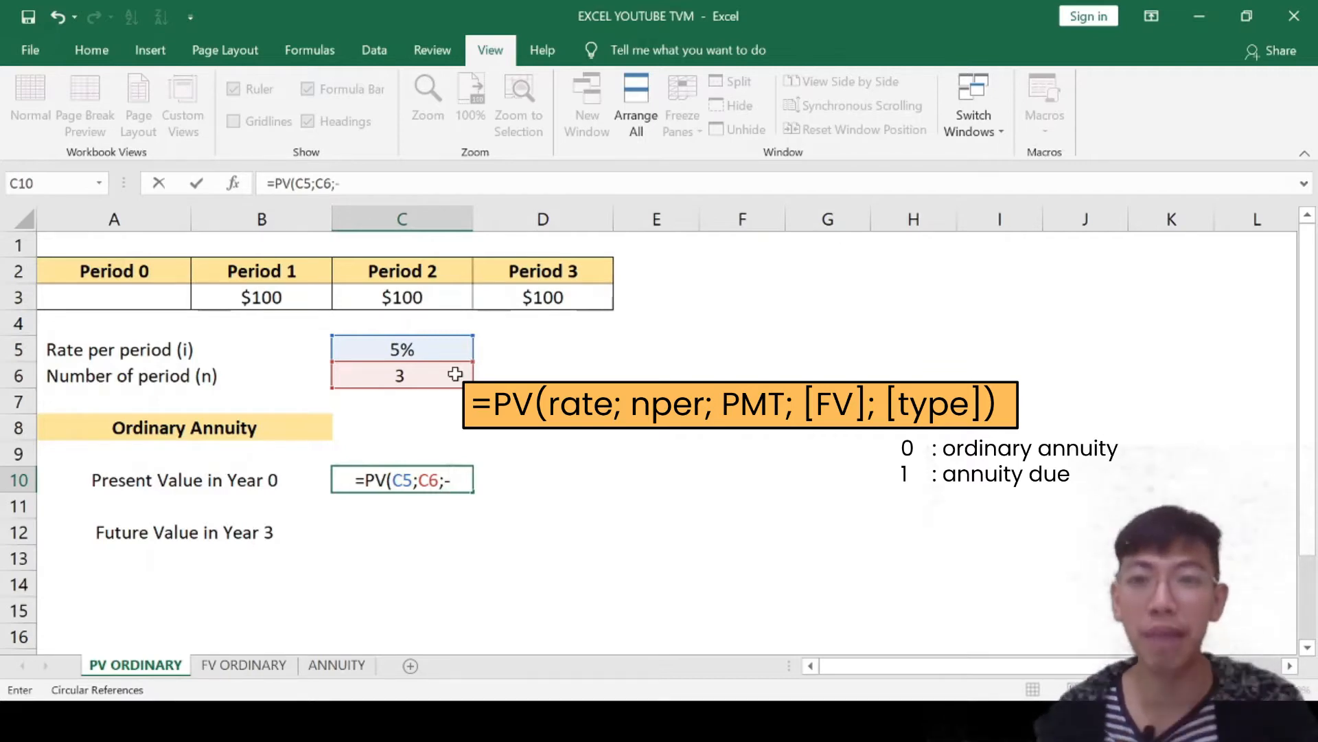
left_click(300, 298)
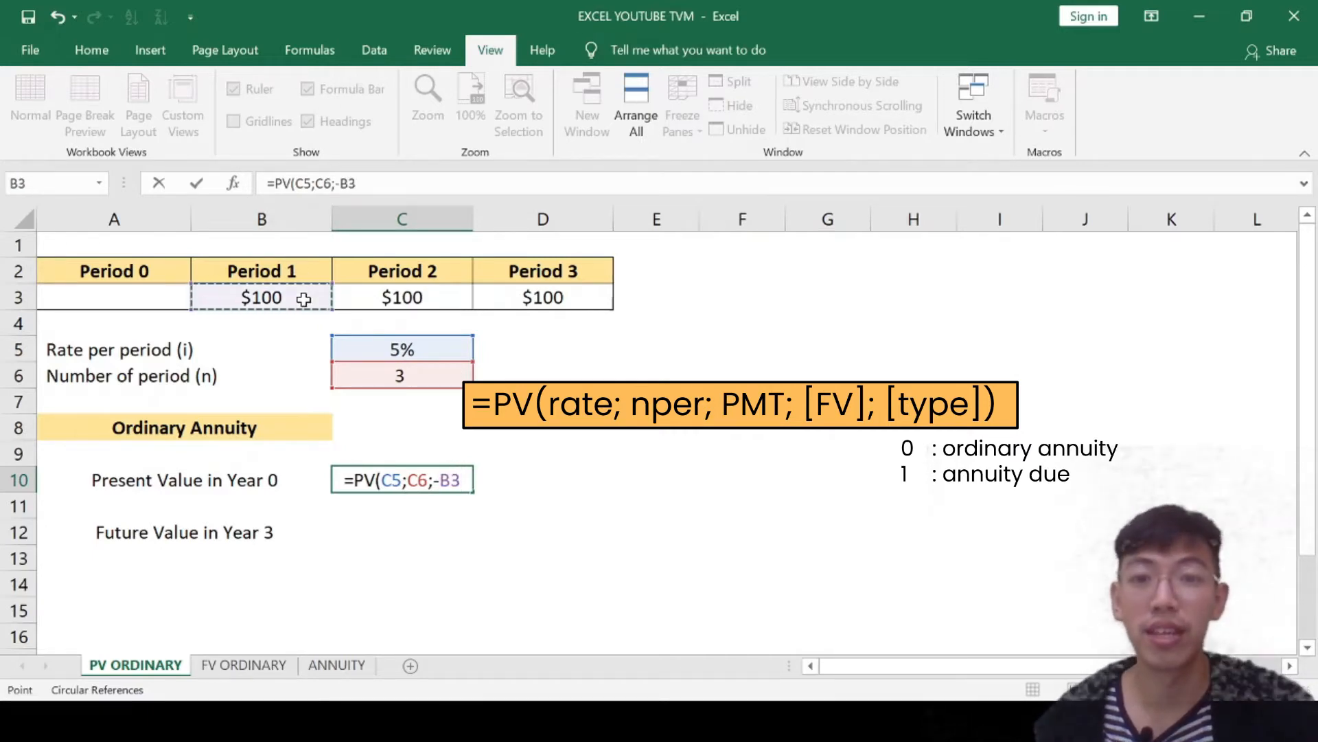
type(";")
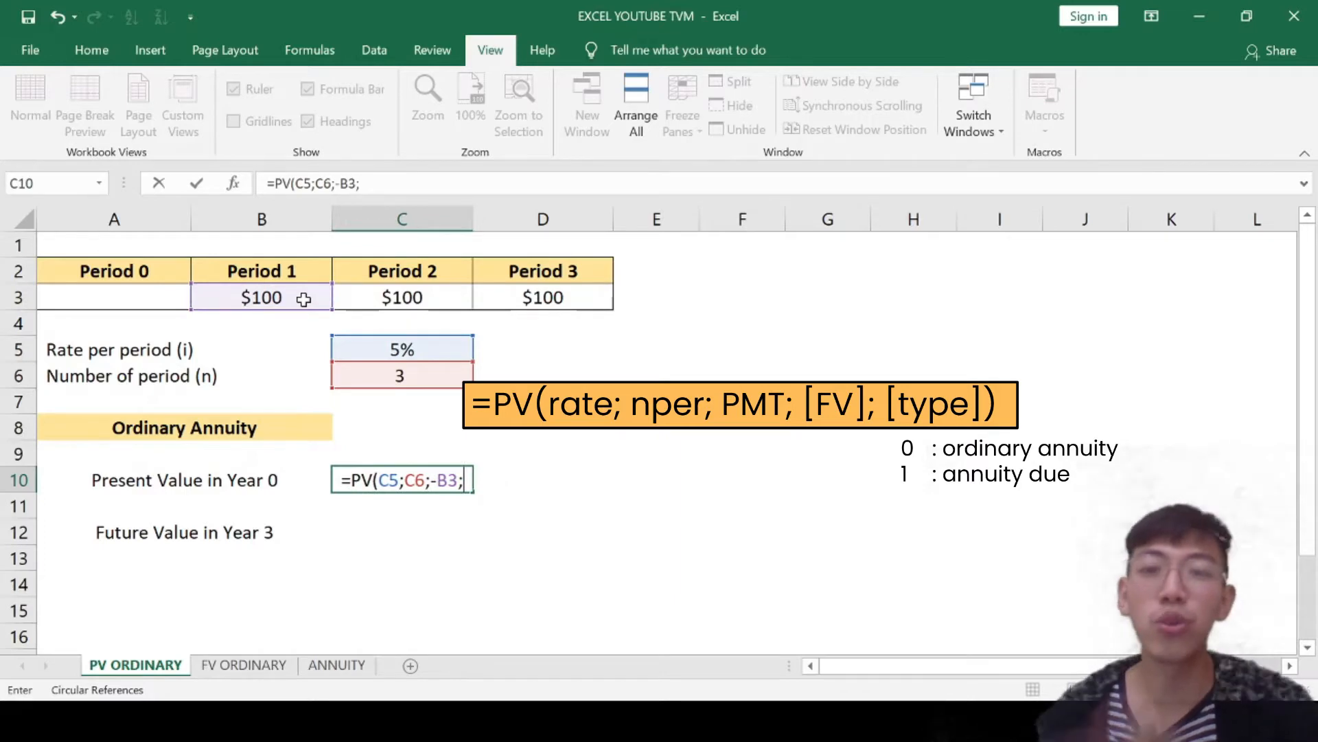
type(";")
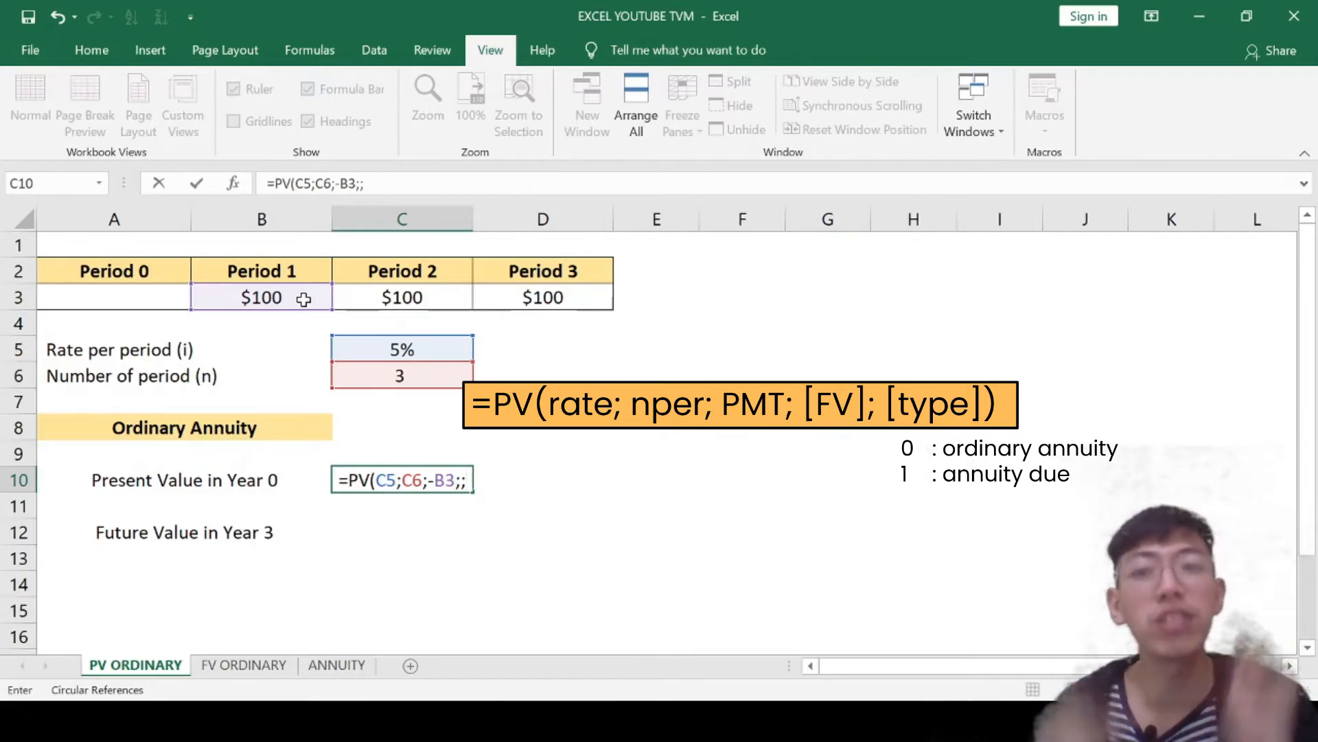
type("0)")
key("Return")
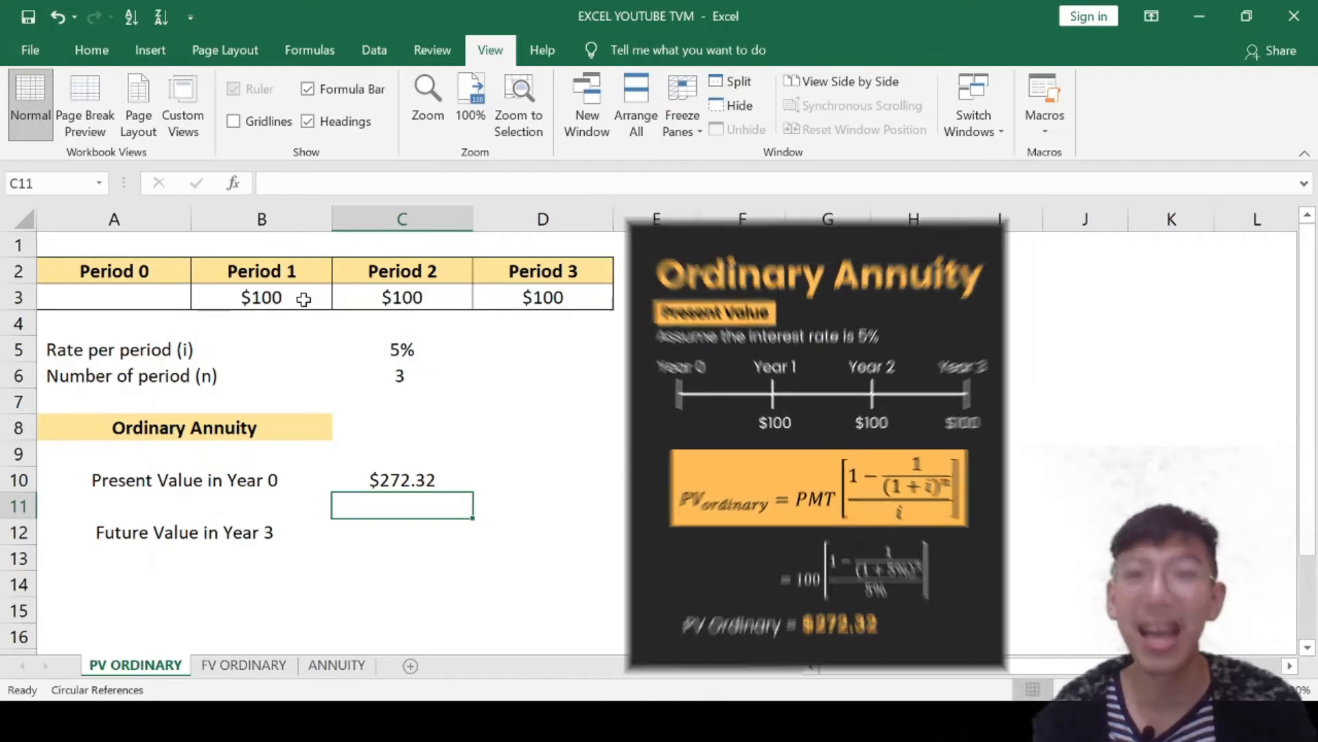
Step: Calculate the ordinary annuity's future value in C12 with the formula =FV(C5;C6;-B3;;0)
key("Down")
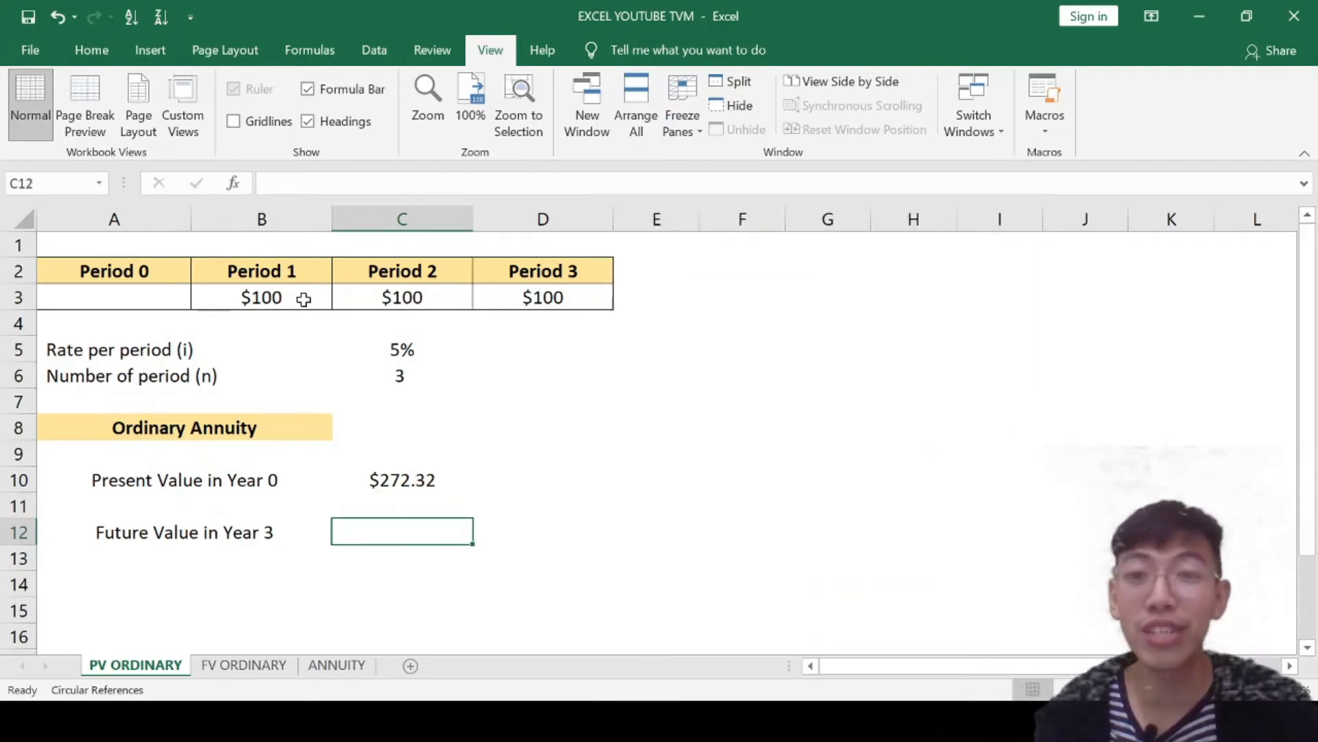
type("=")
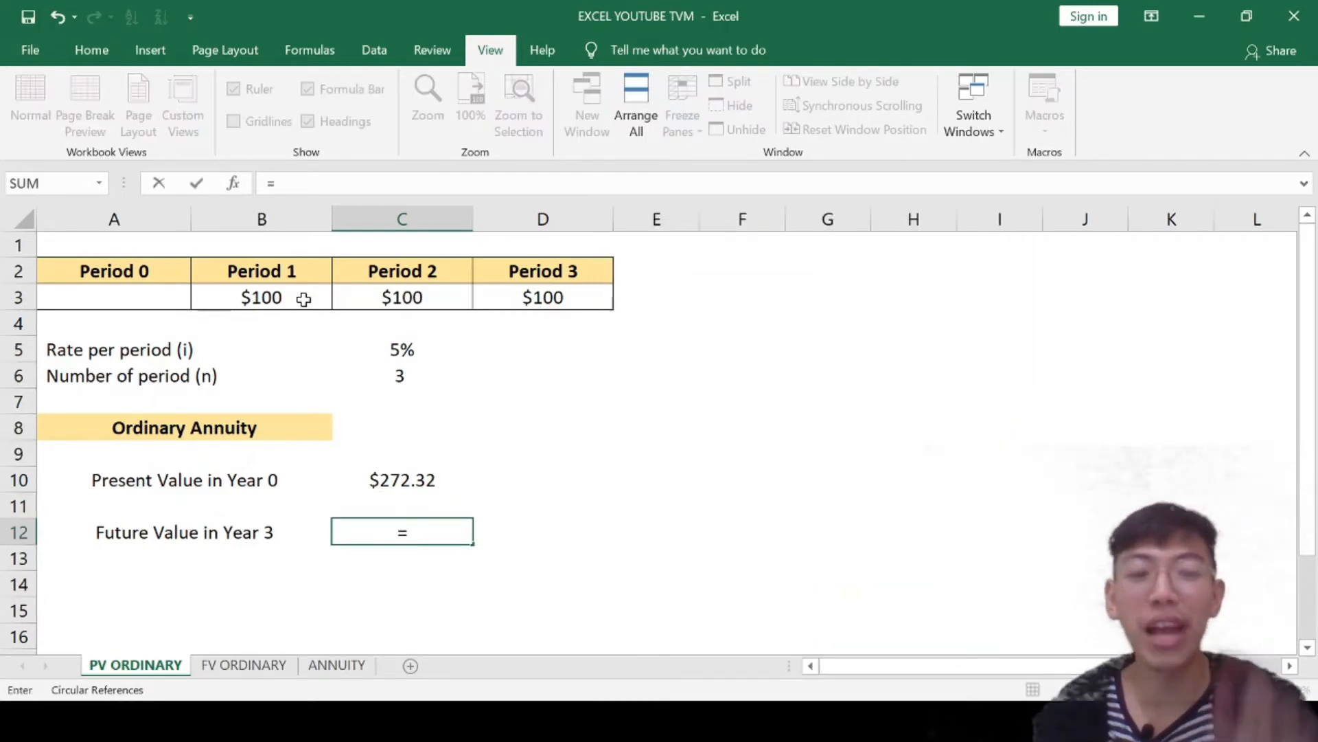
type("fv")
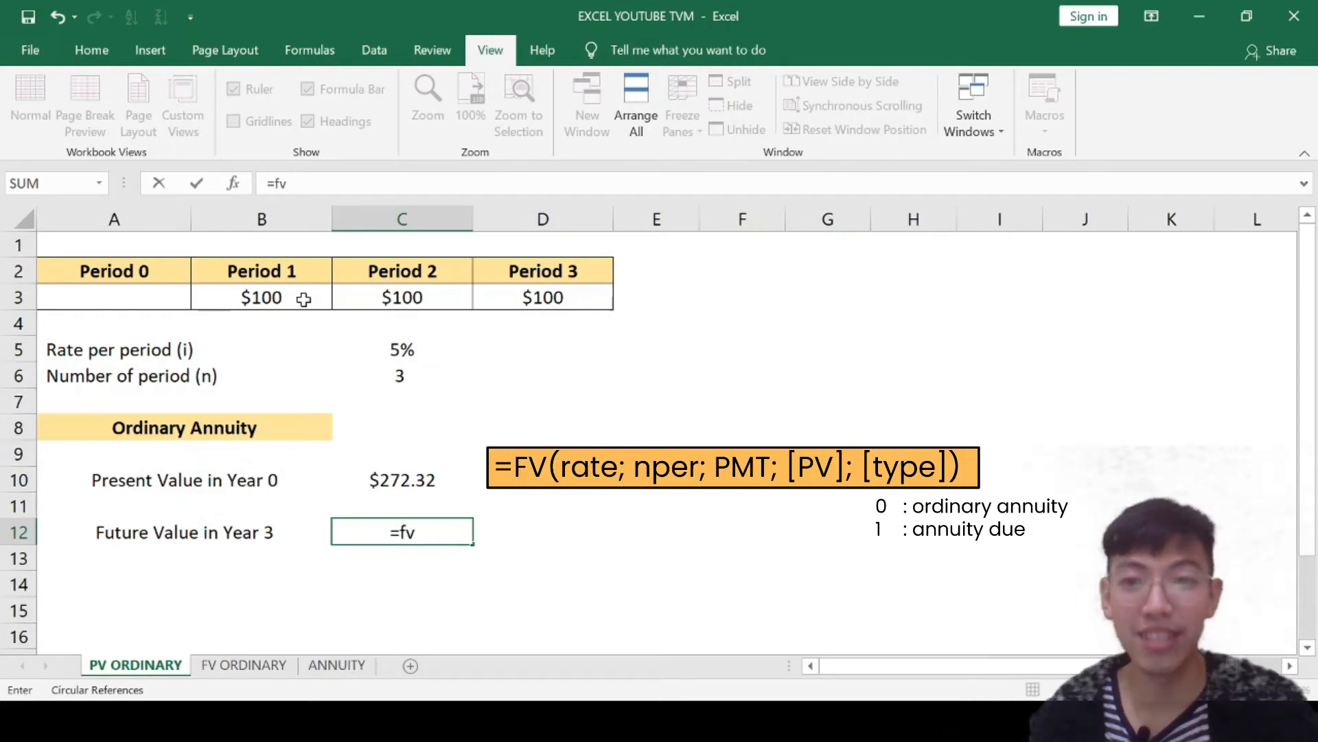
type("(")
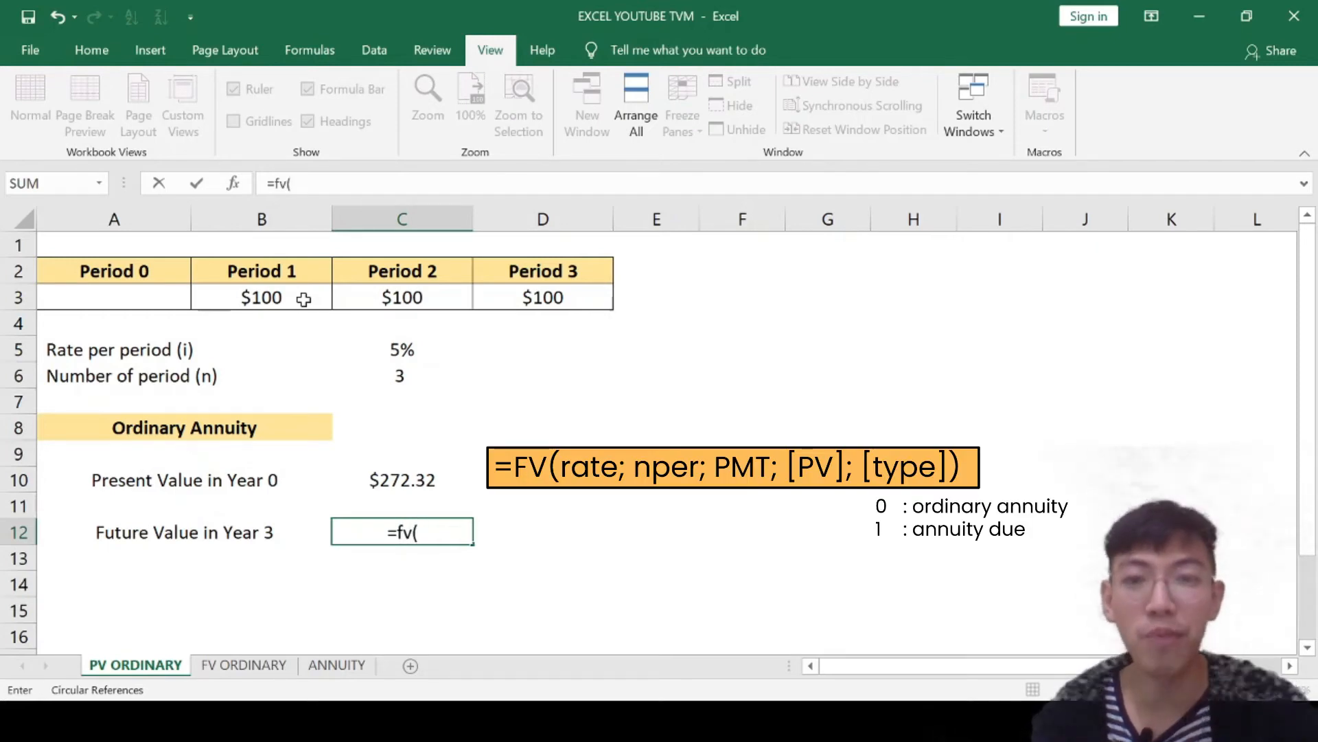
left_click(435, 351)
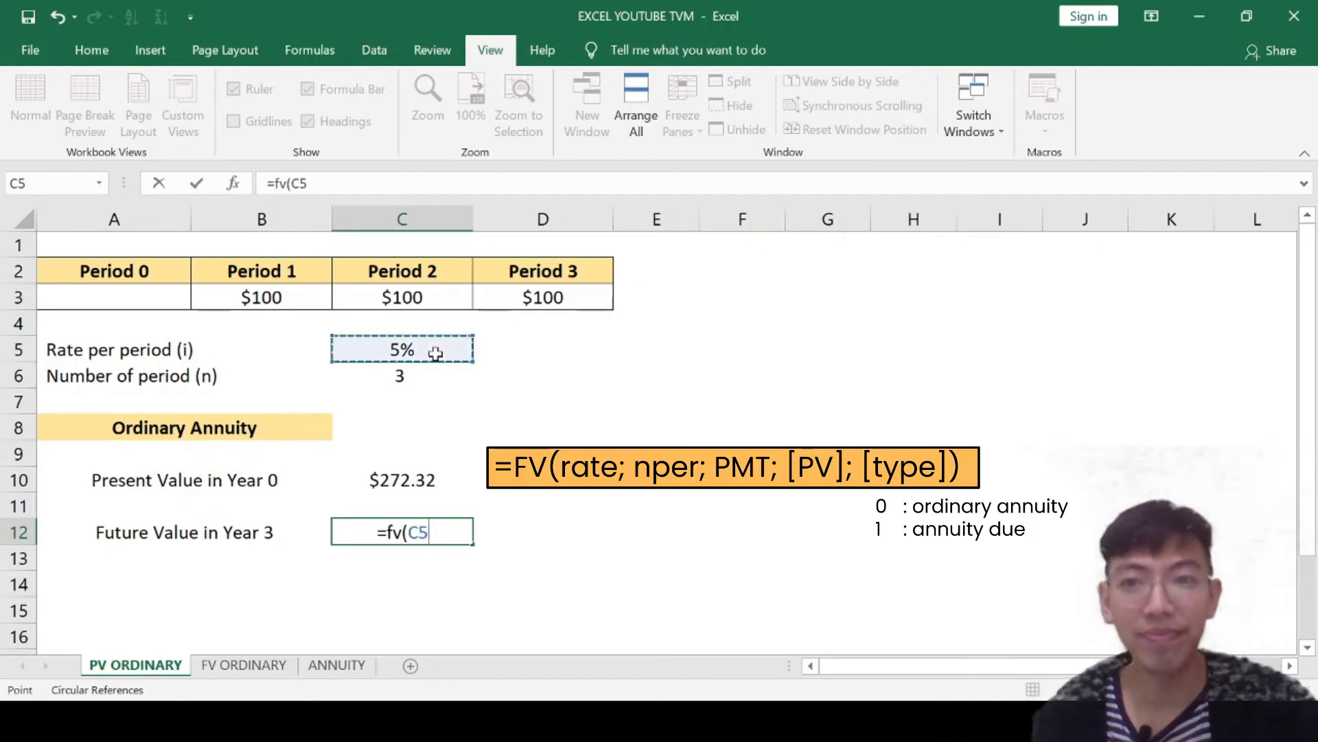
type(";")
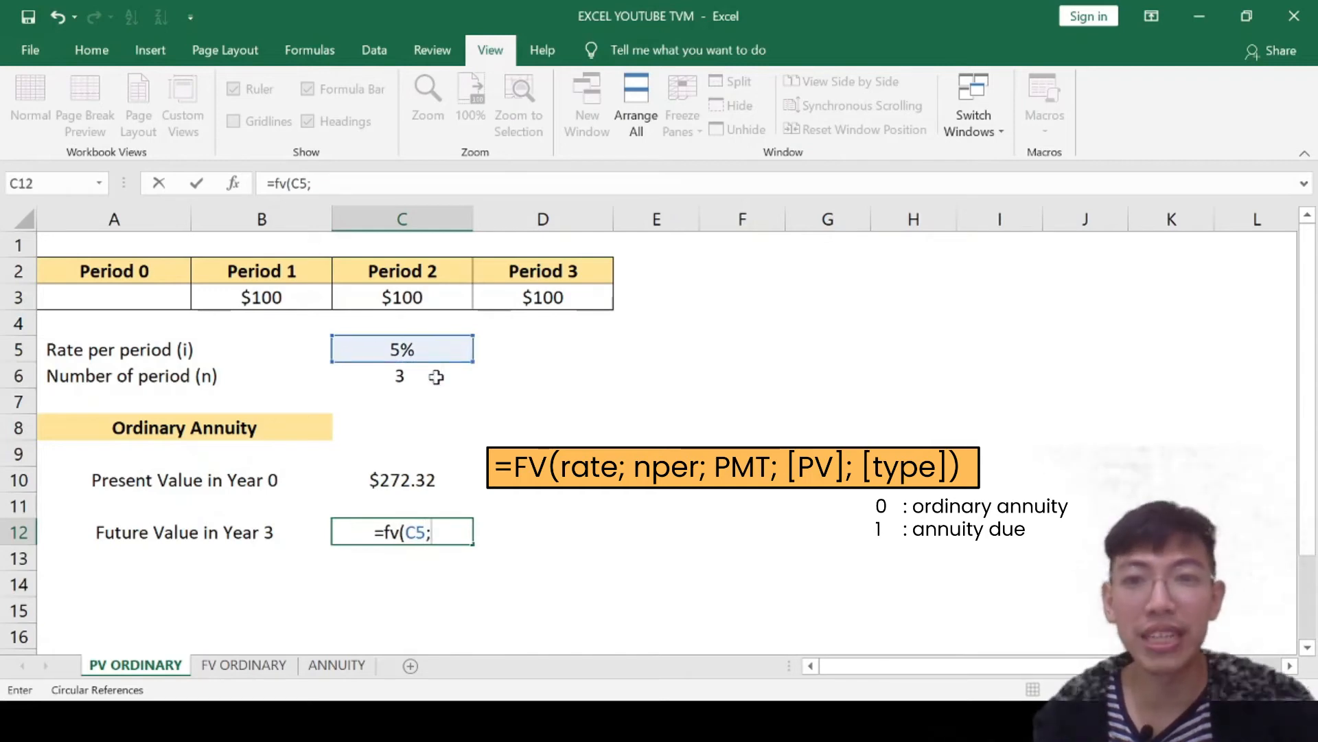
left_click(436, 377)
type(";")
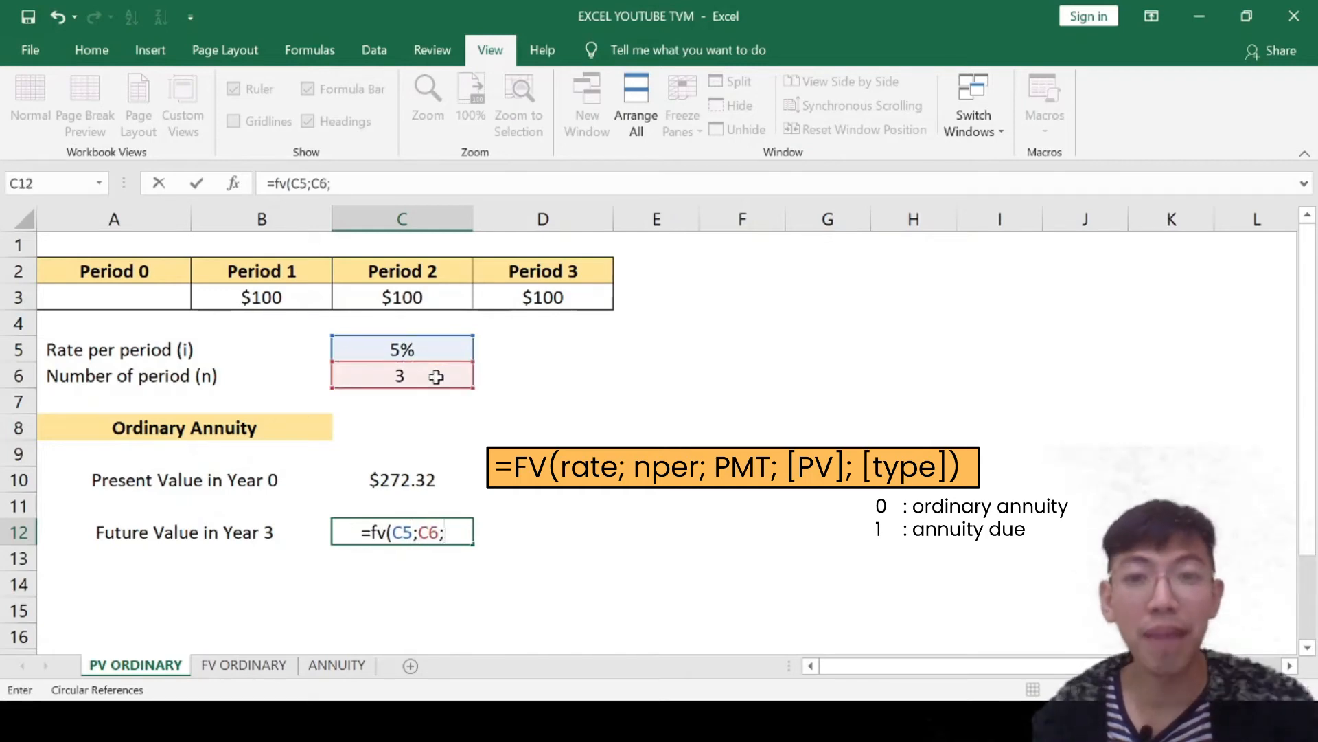
type("-")
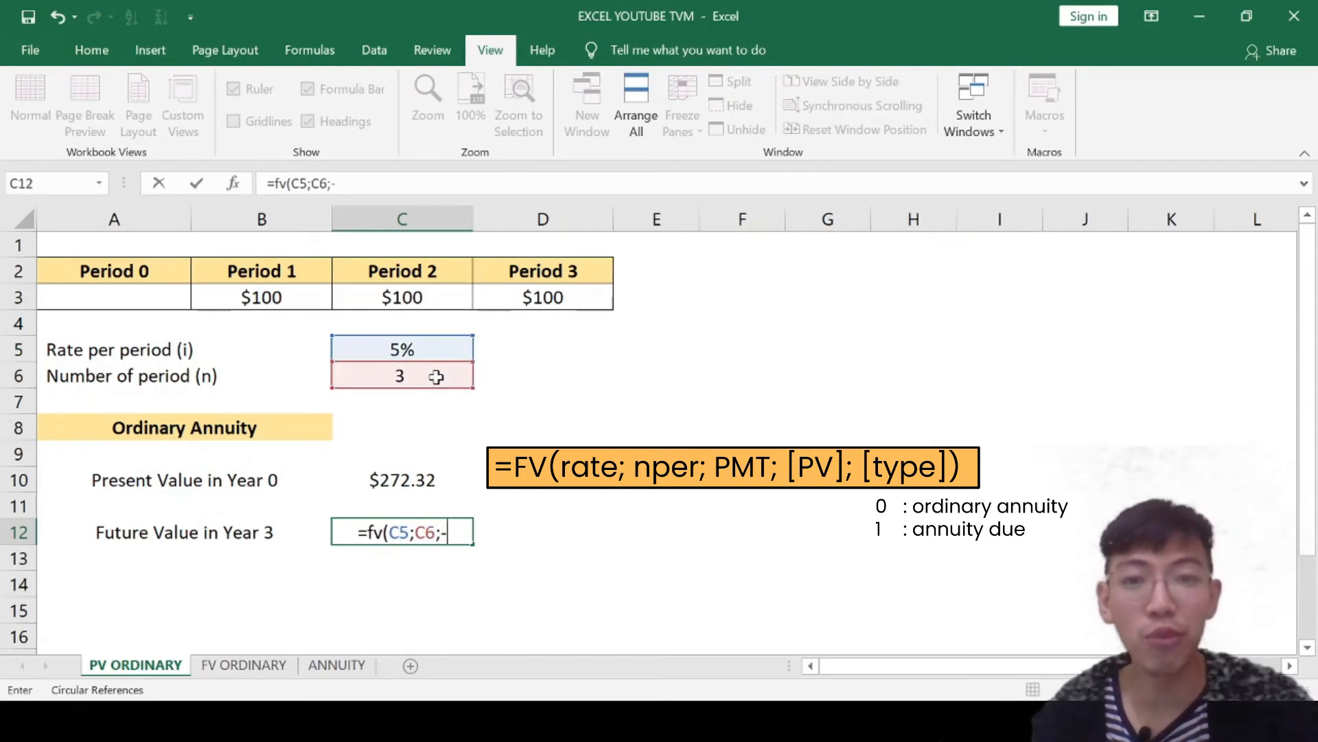
left_click(232, 299)
type(";")
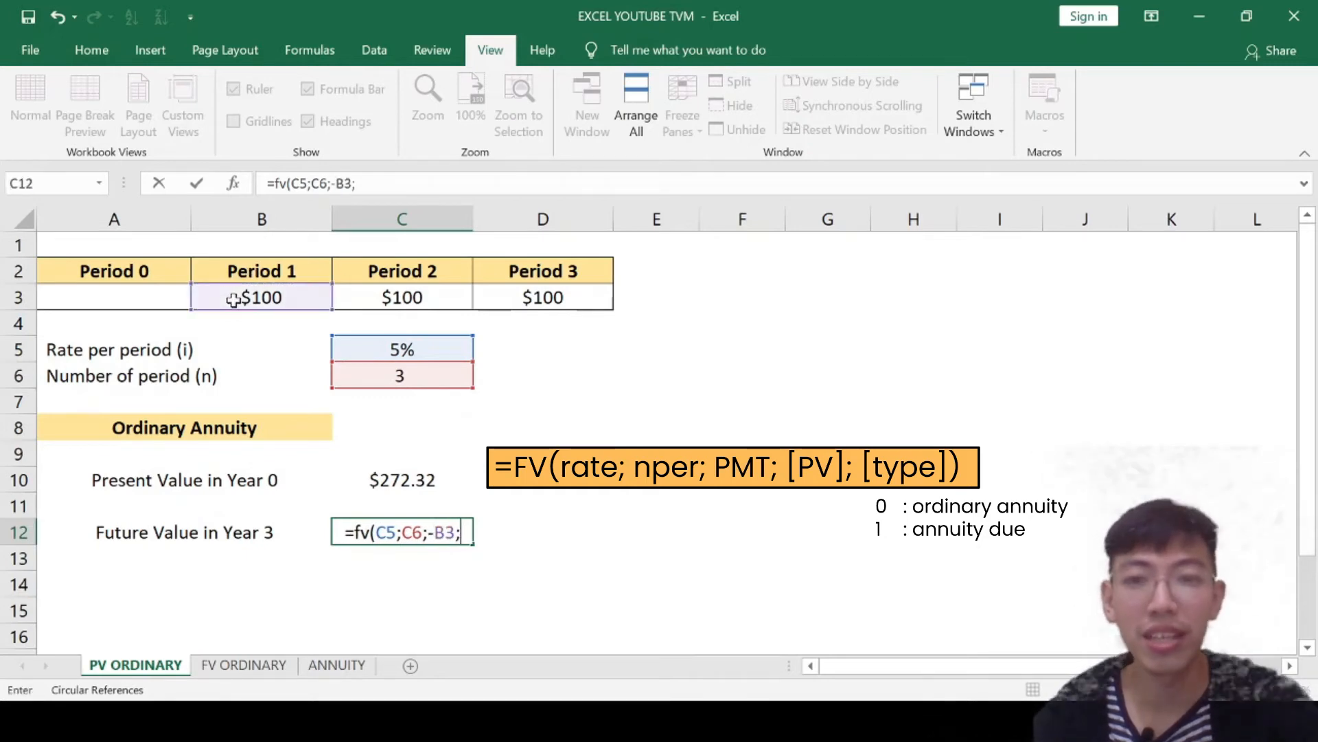
type(";")
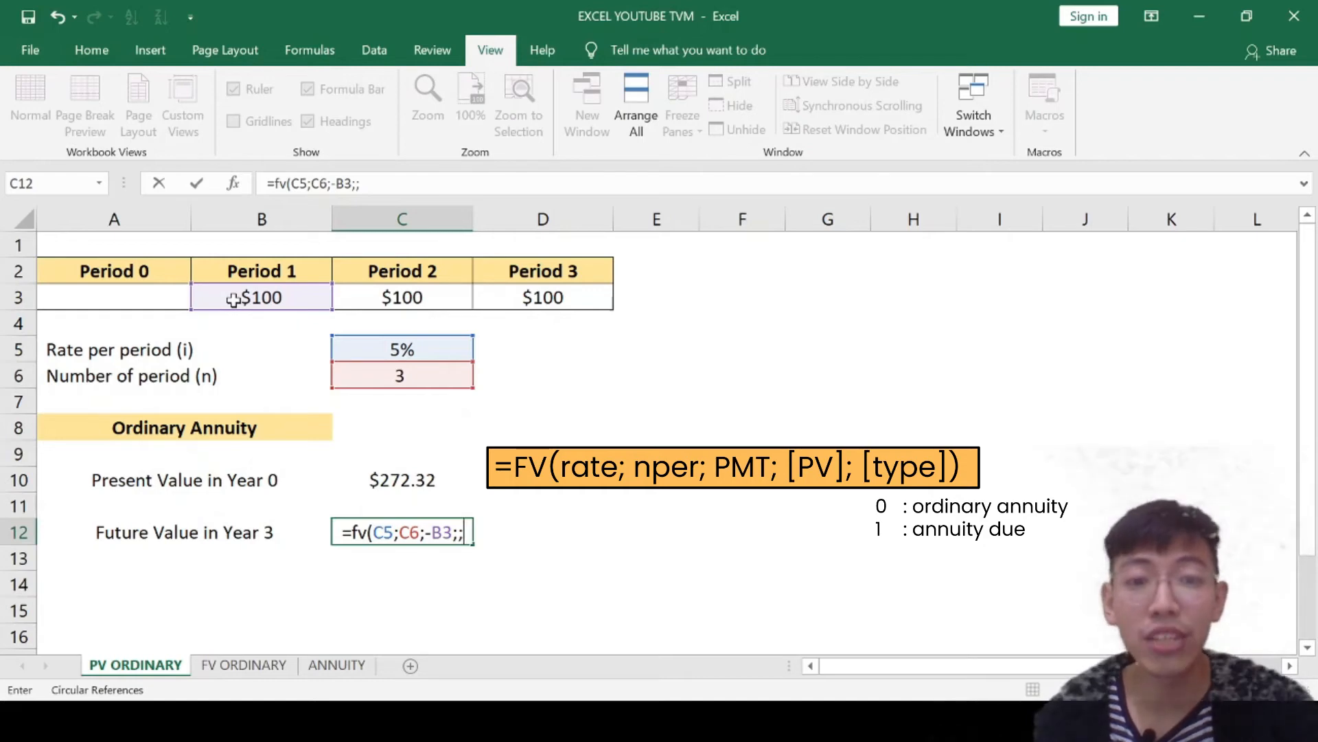
type("0)")
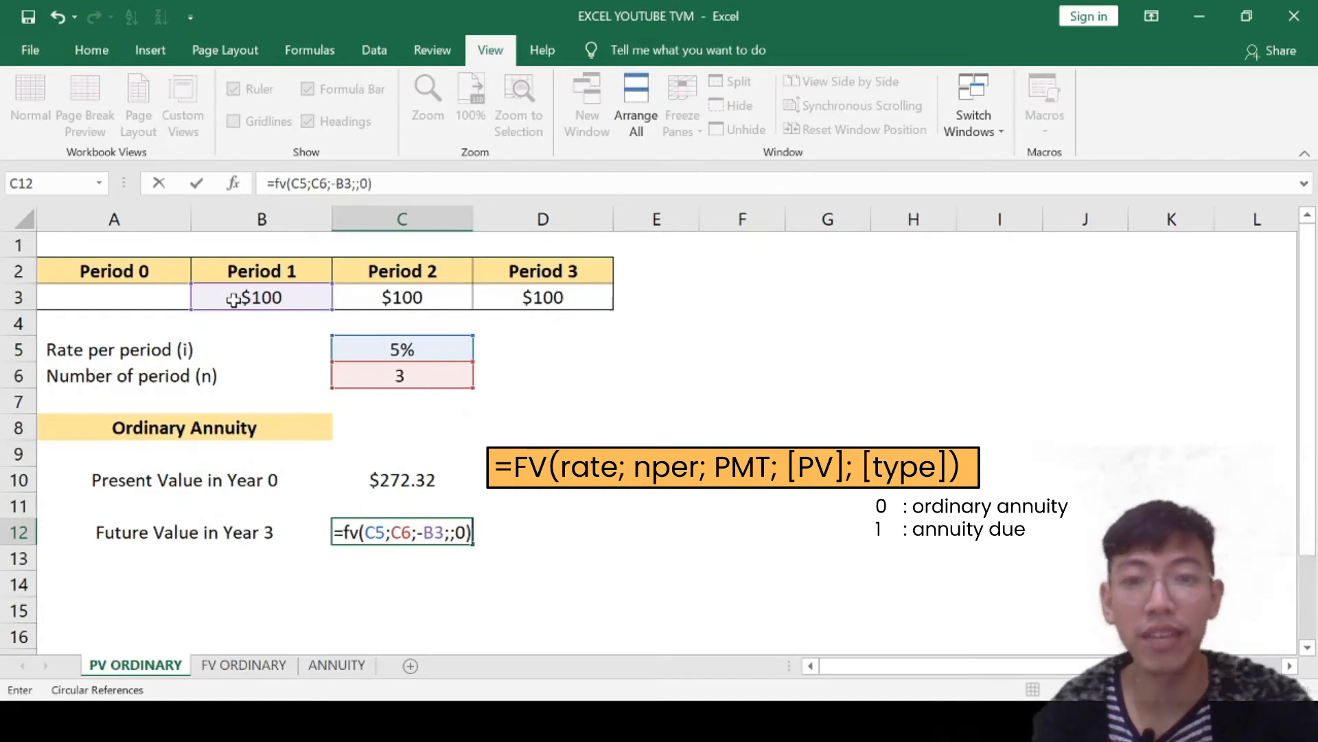
key("Return")
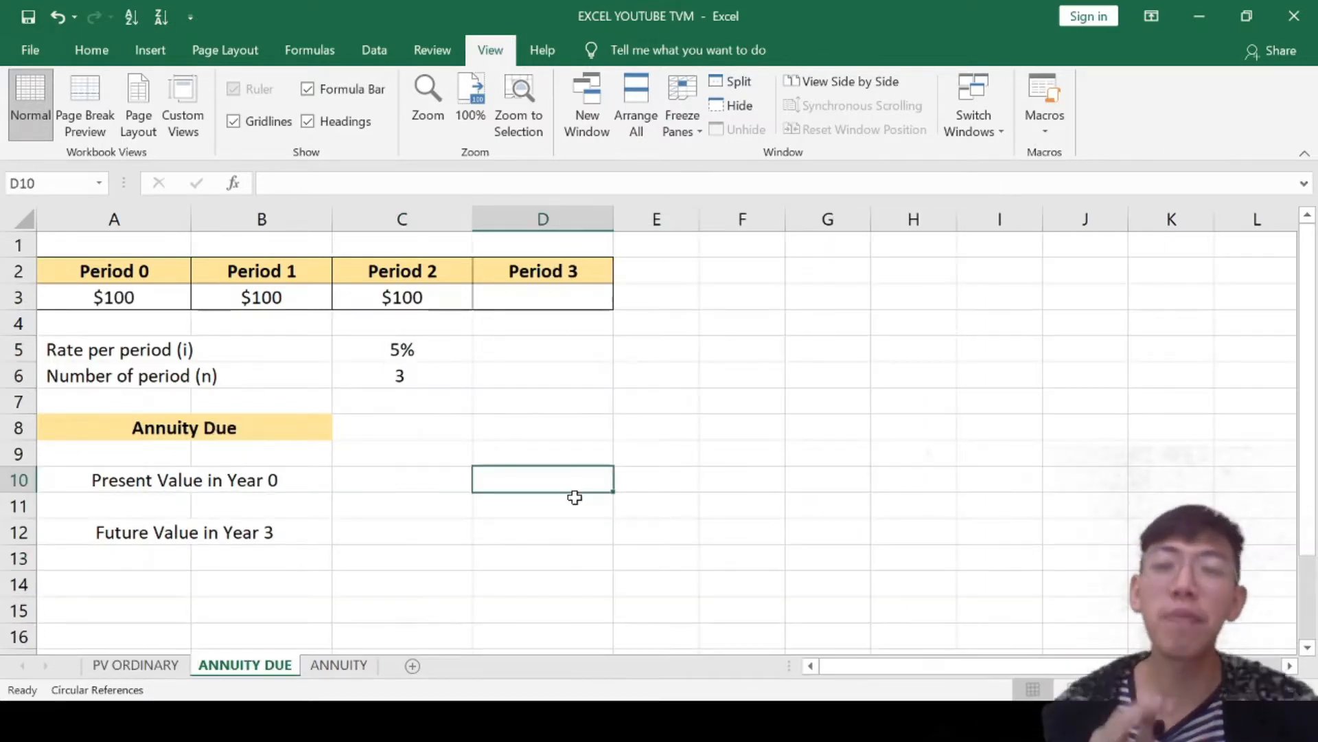
left_click(169, 301)
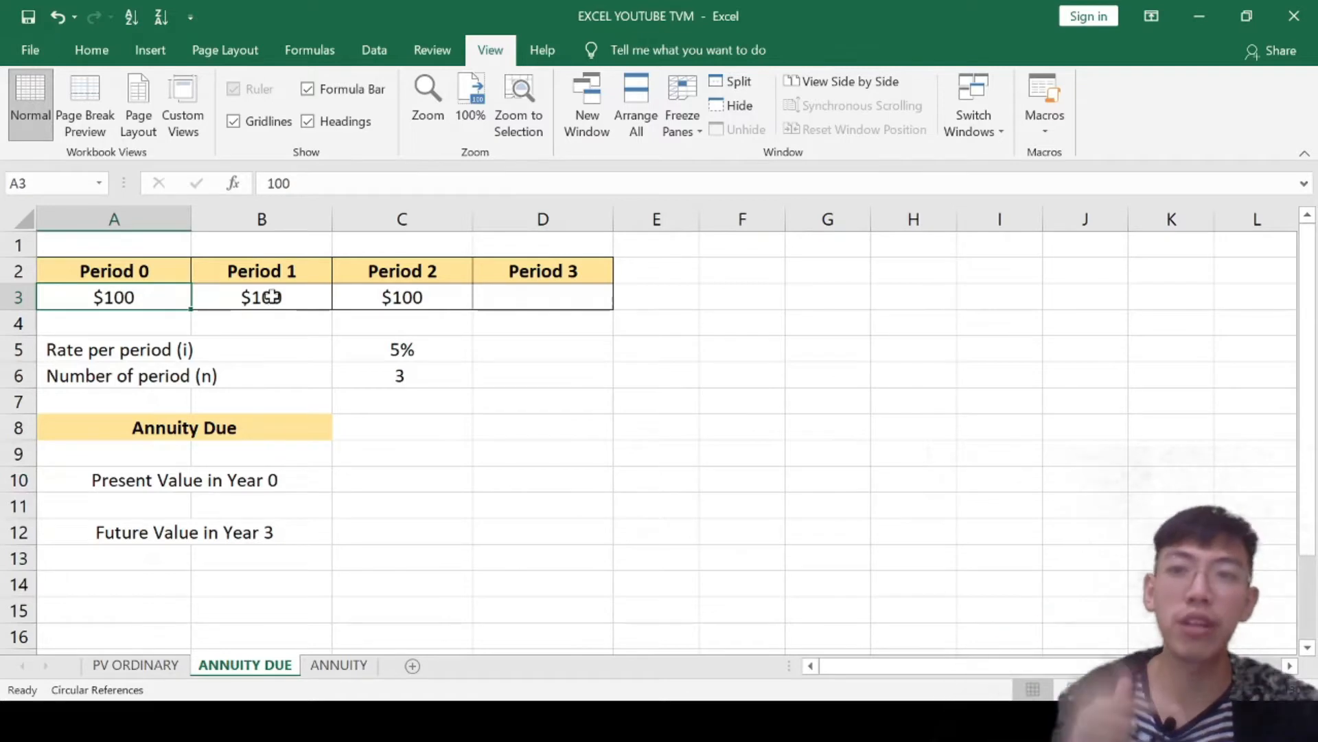
left_click_drag(272, 296, 322, 297)
left_click(441, 294)
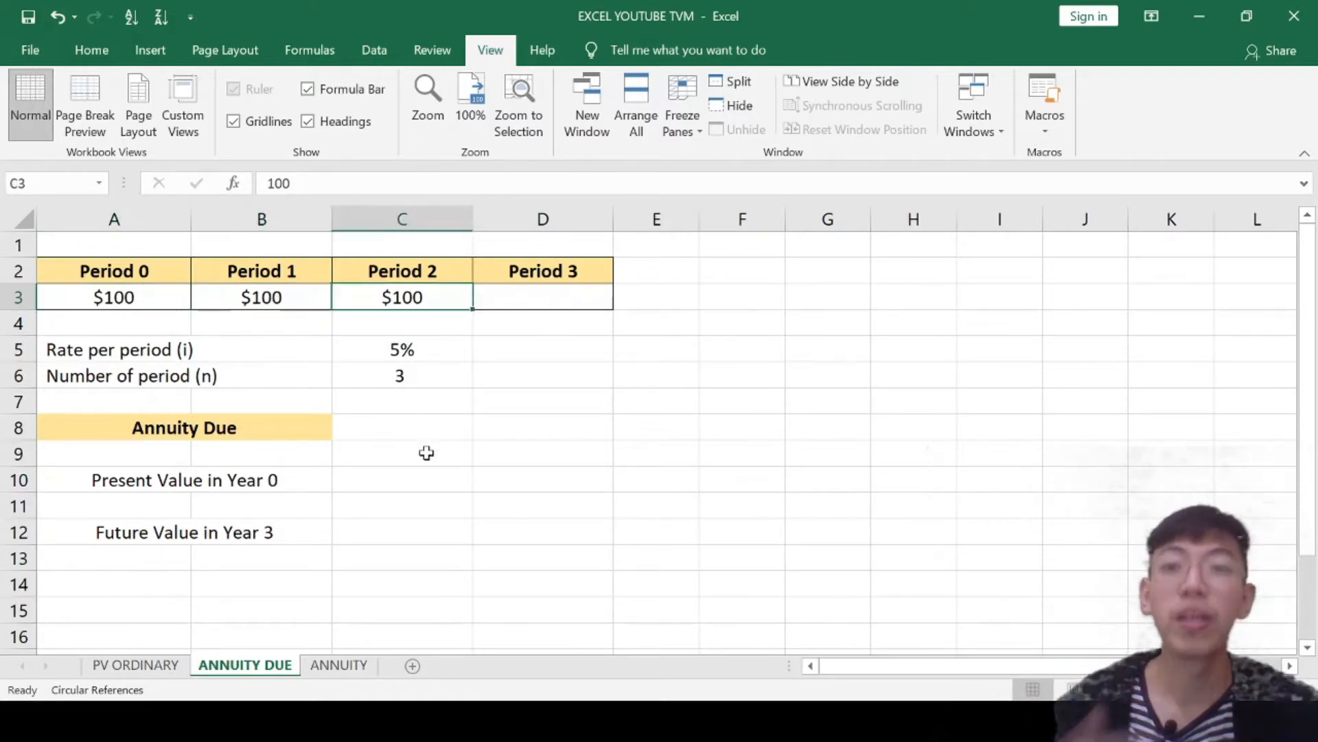
Step: Calculate the annuity due's present value in C10 of the ANNUITY DUE sheet with the formula =PV(C5;C6;-A3;;1)
left_click(427, 480)
type("=")
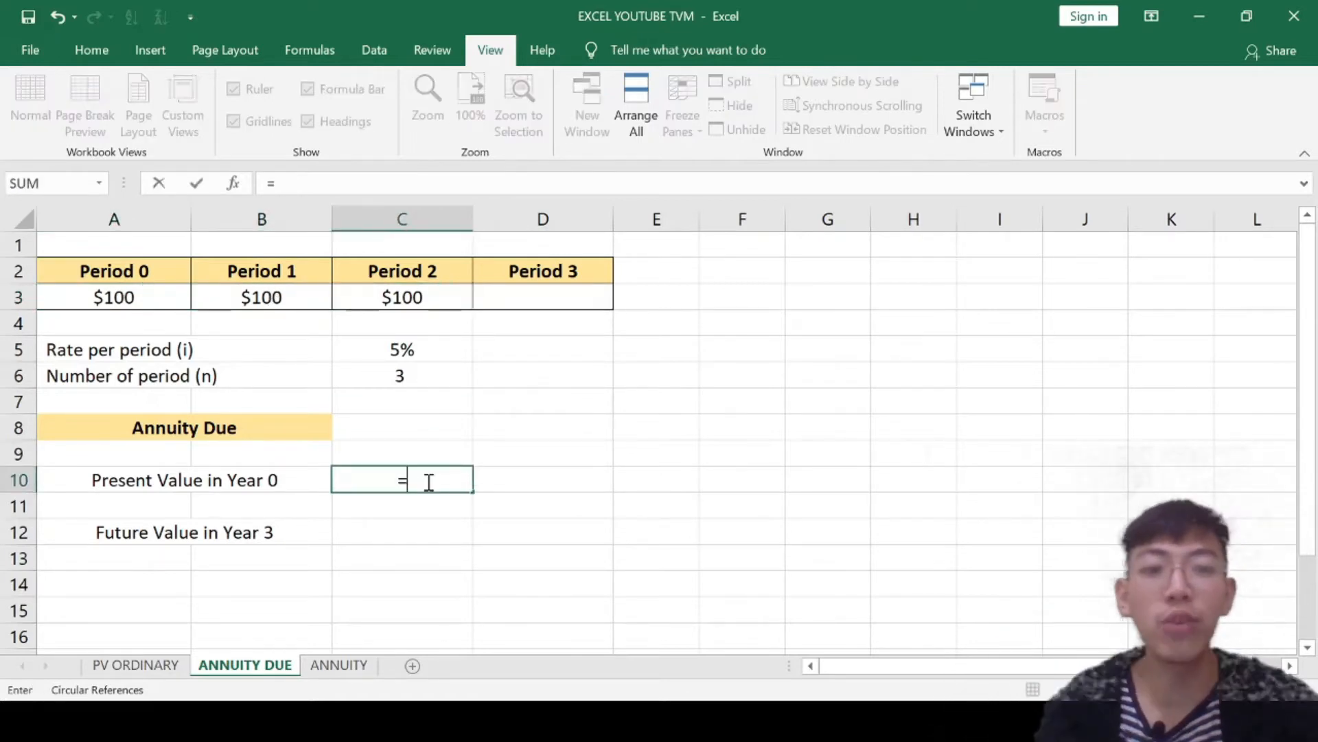
type("PV(")
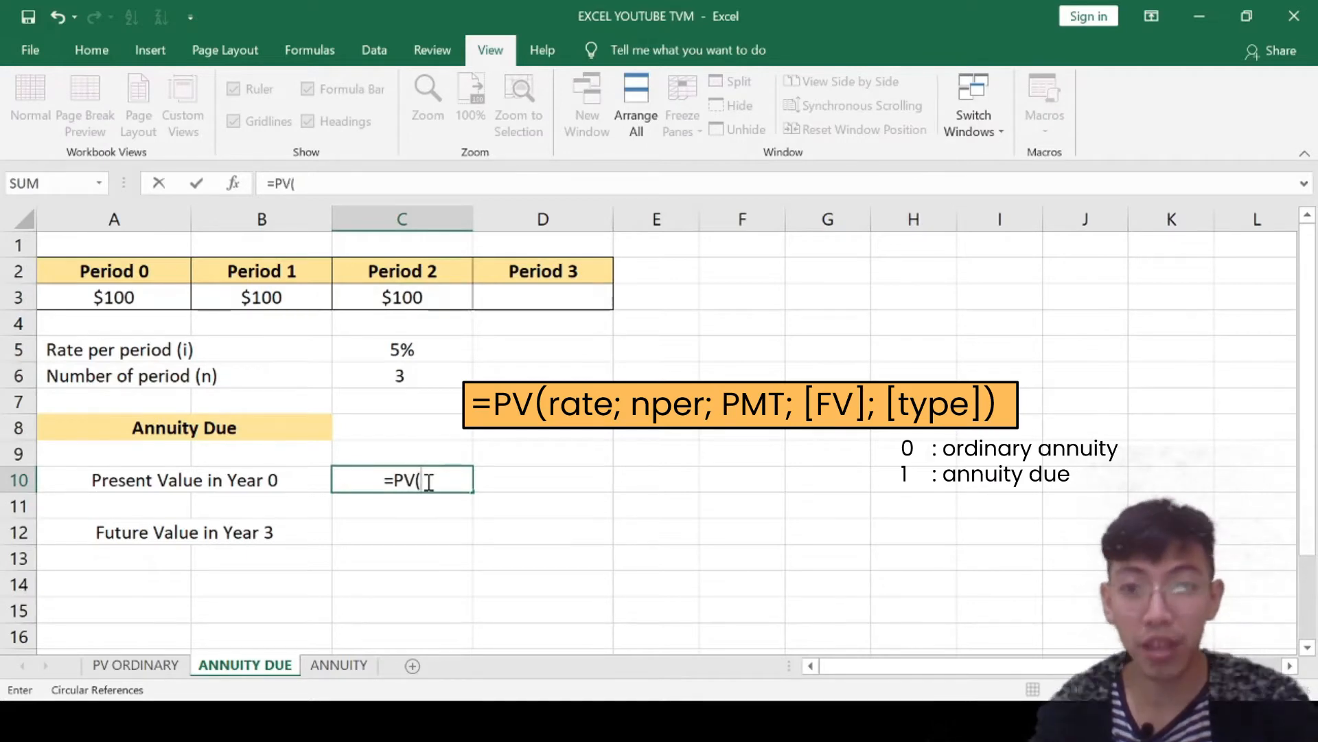
left_click(418, 350)
type(";")
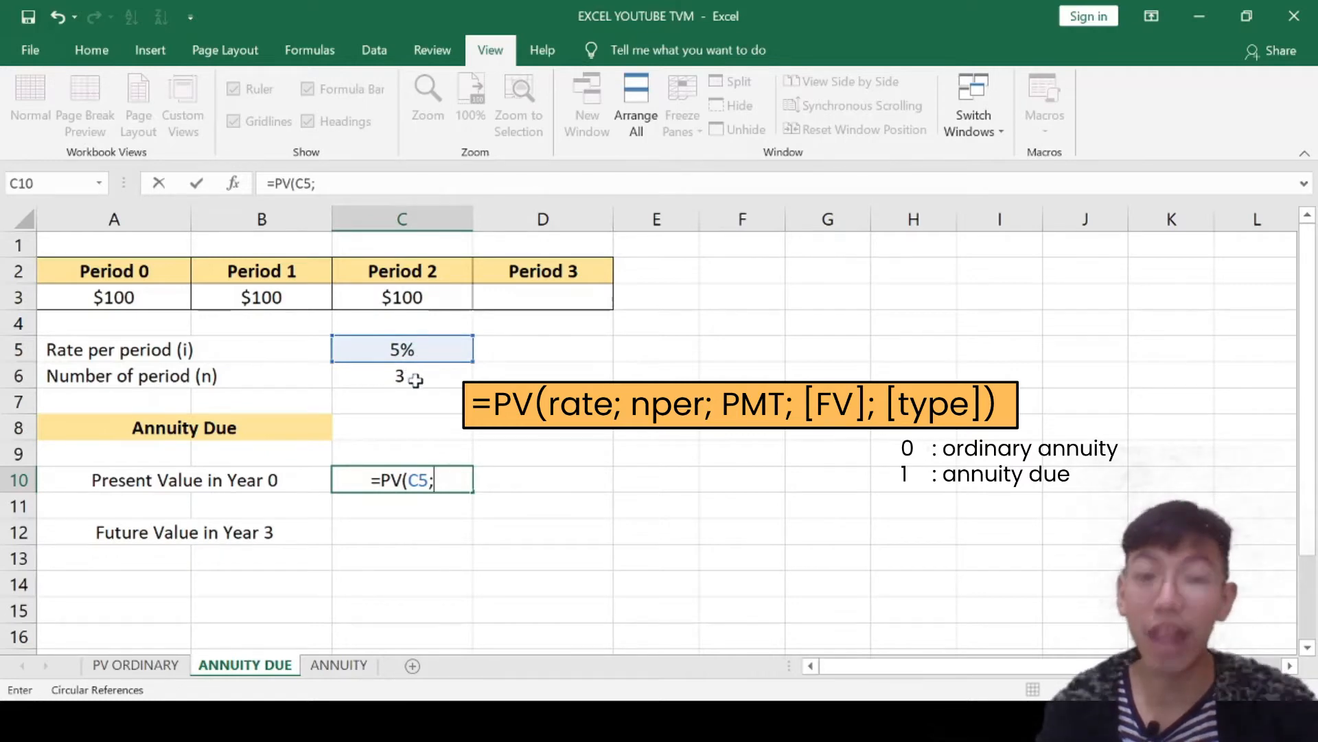
left_click(416, 379)
type(";")
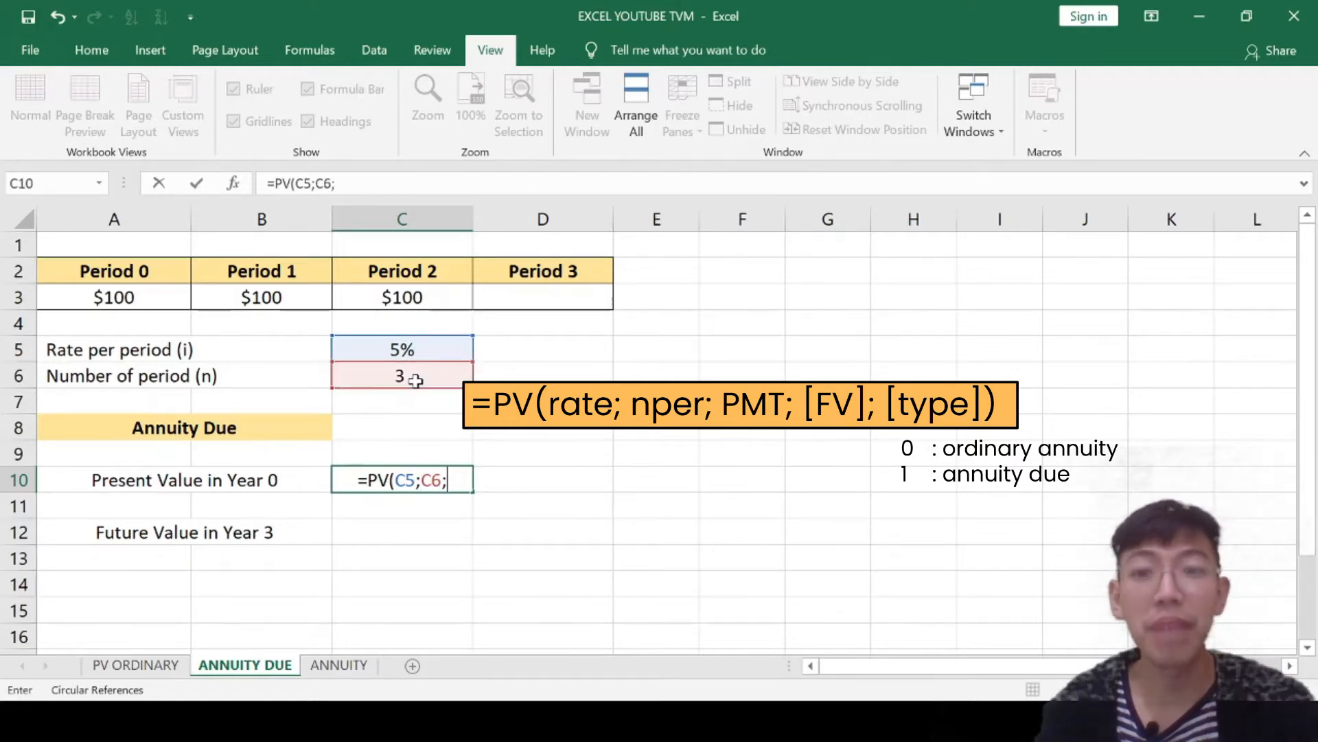
type("-")
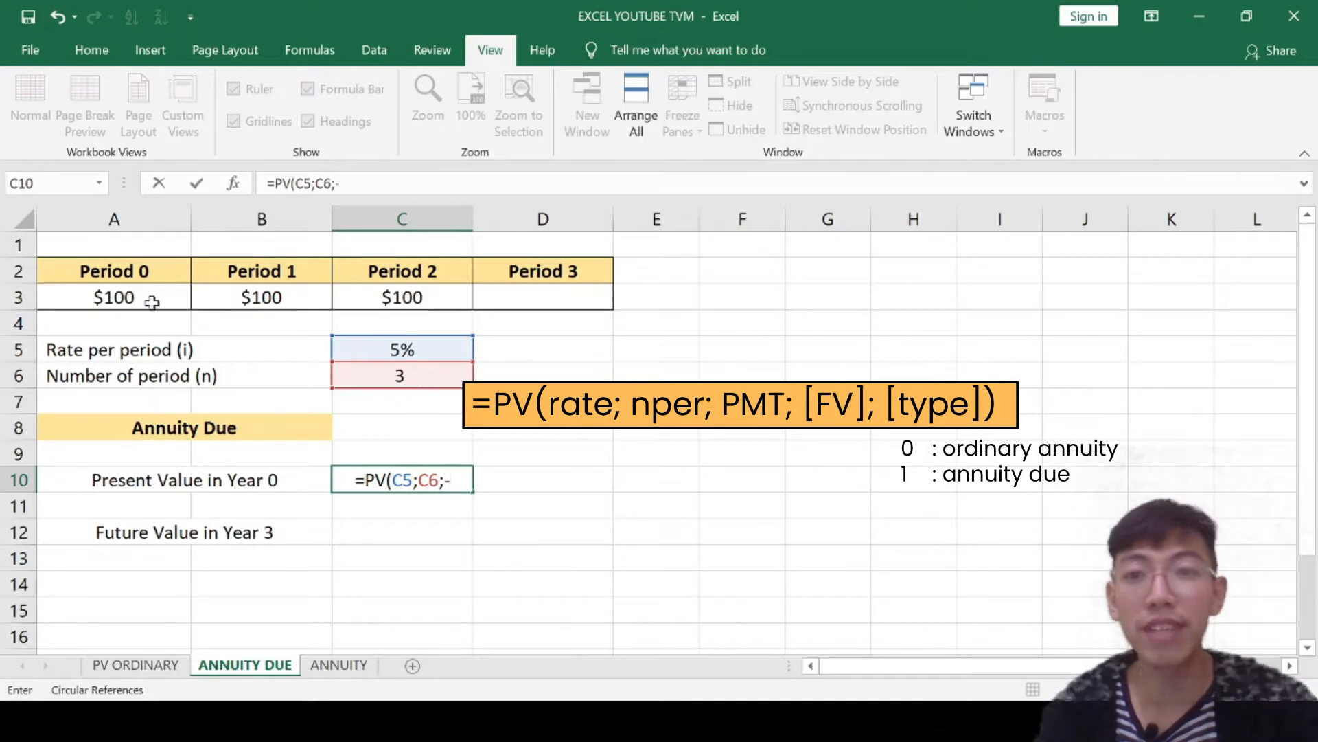
left_click(128, 295)
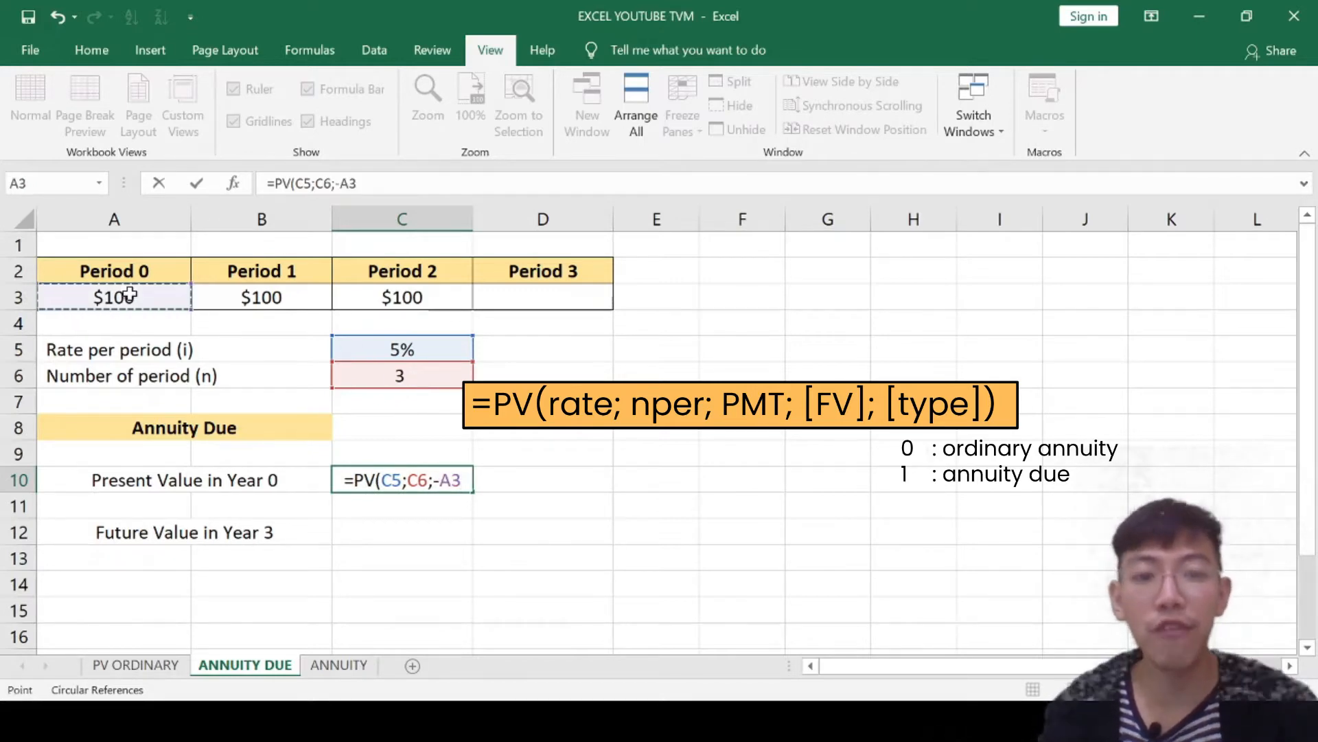
type(";;")
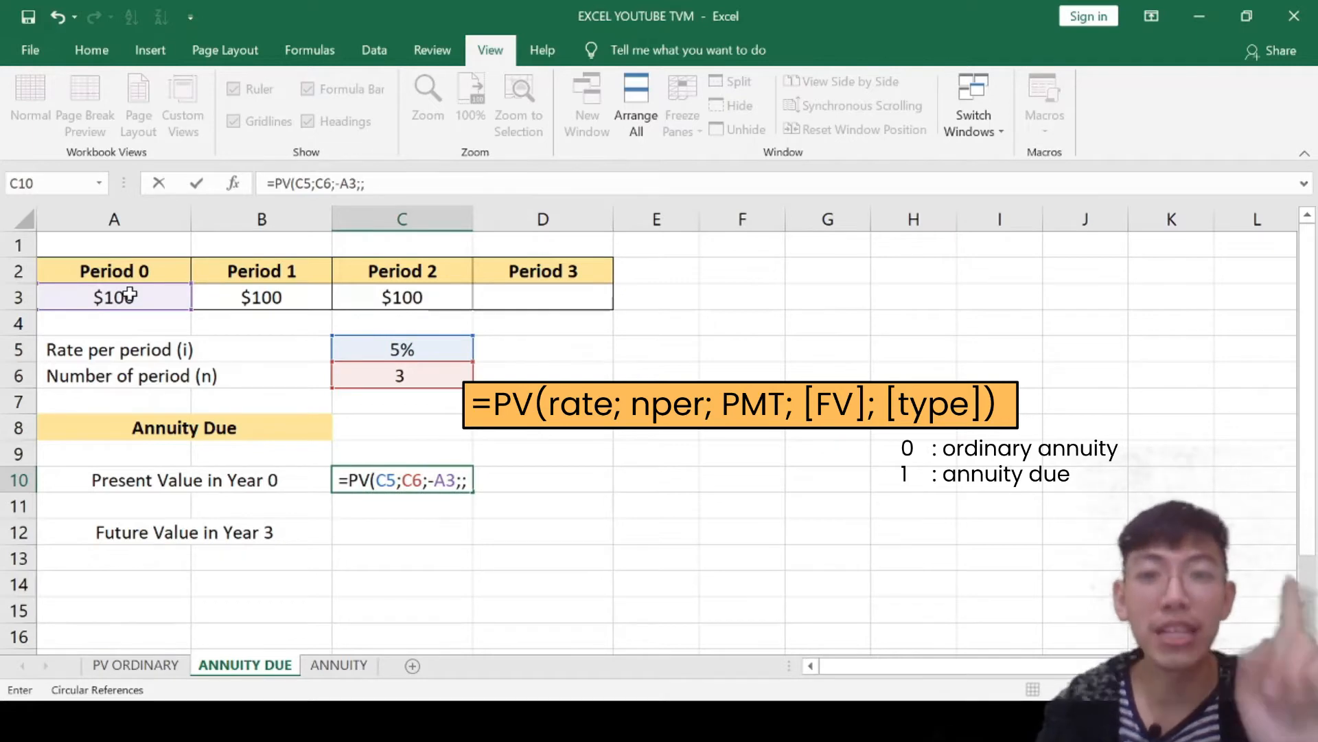
type("1")
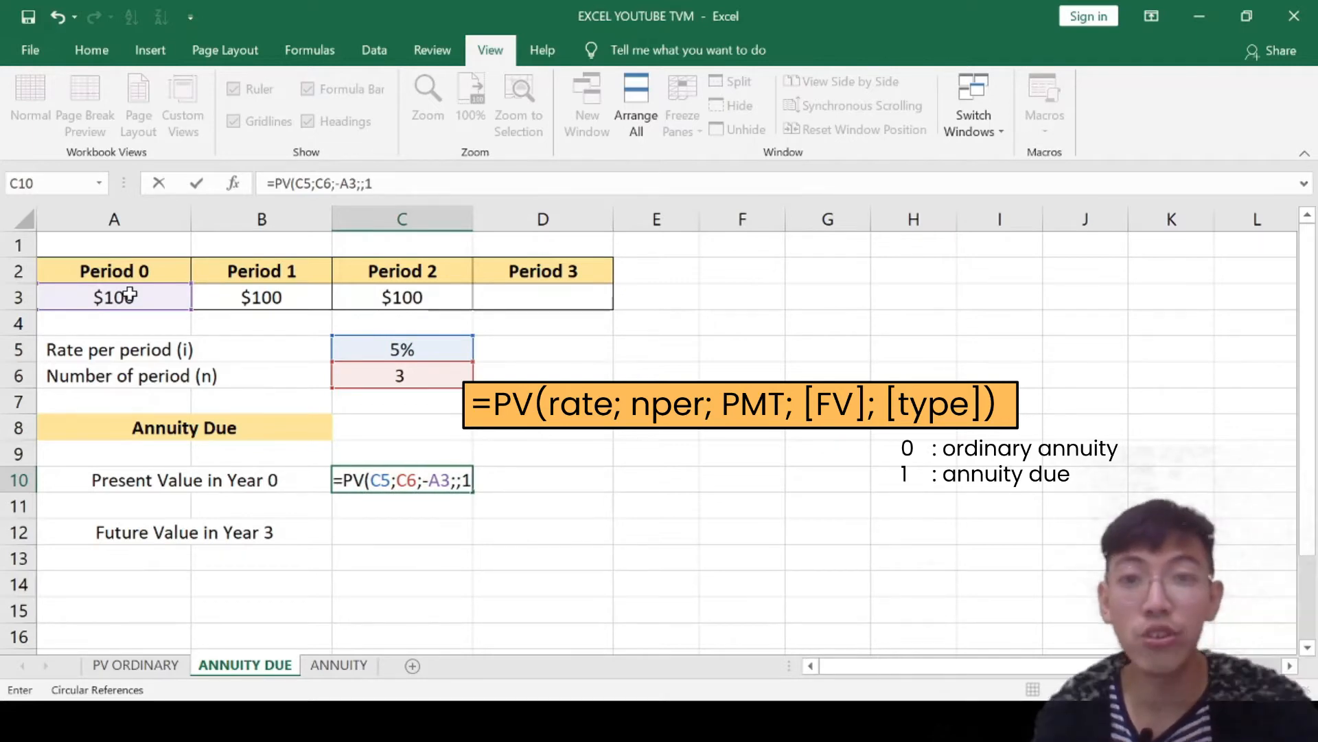
type(")")
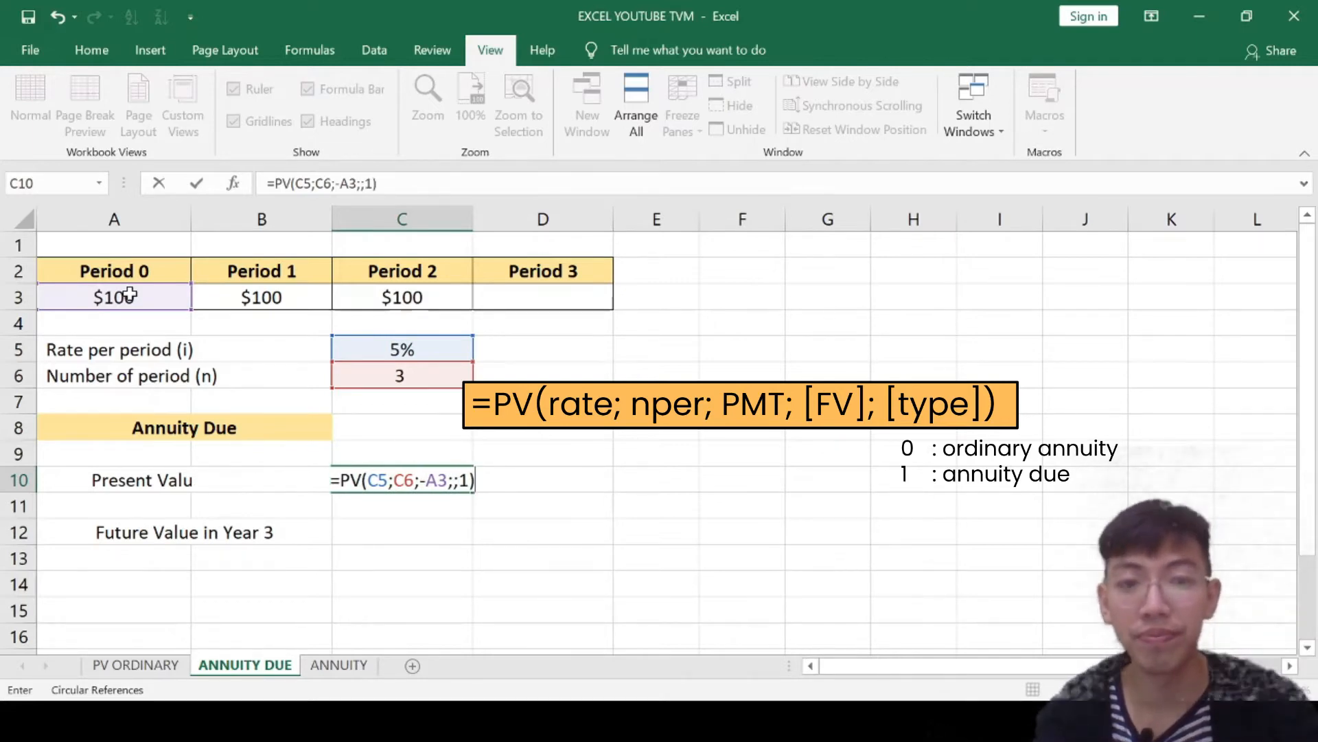
key("Return")
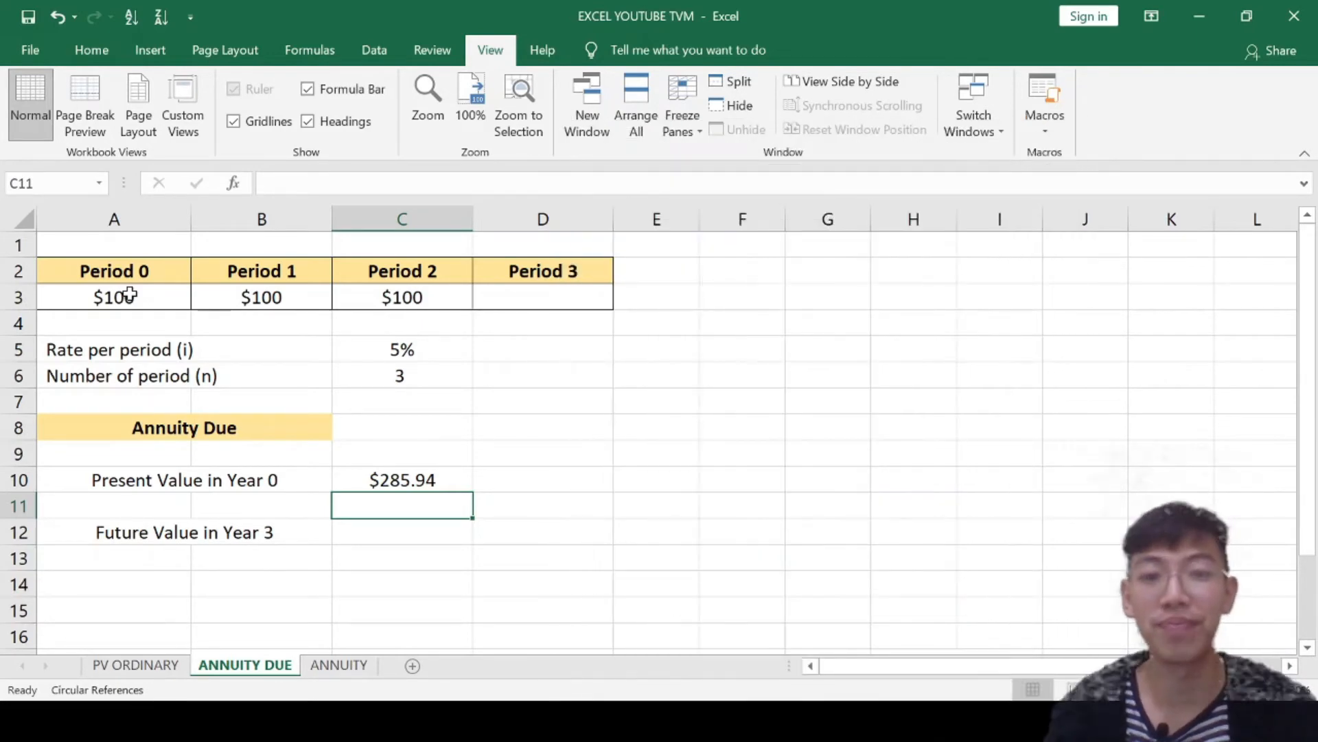
Step: Calculate the annuity due's future value in C12 with the formula =FV(C5;C6;-A3;;1)
key("Down")
type("=")
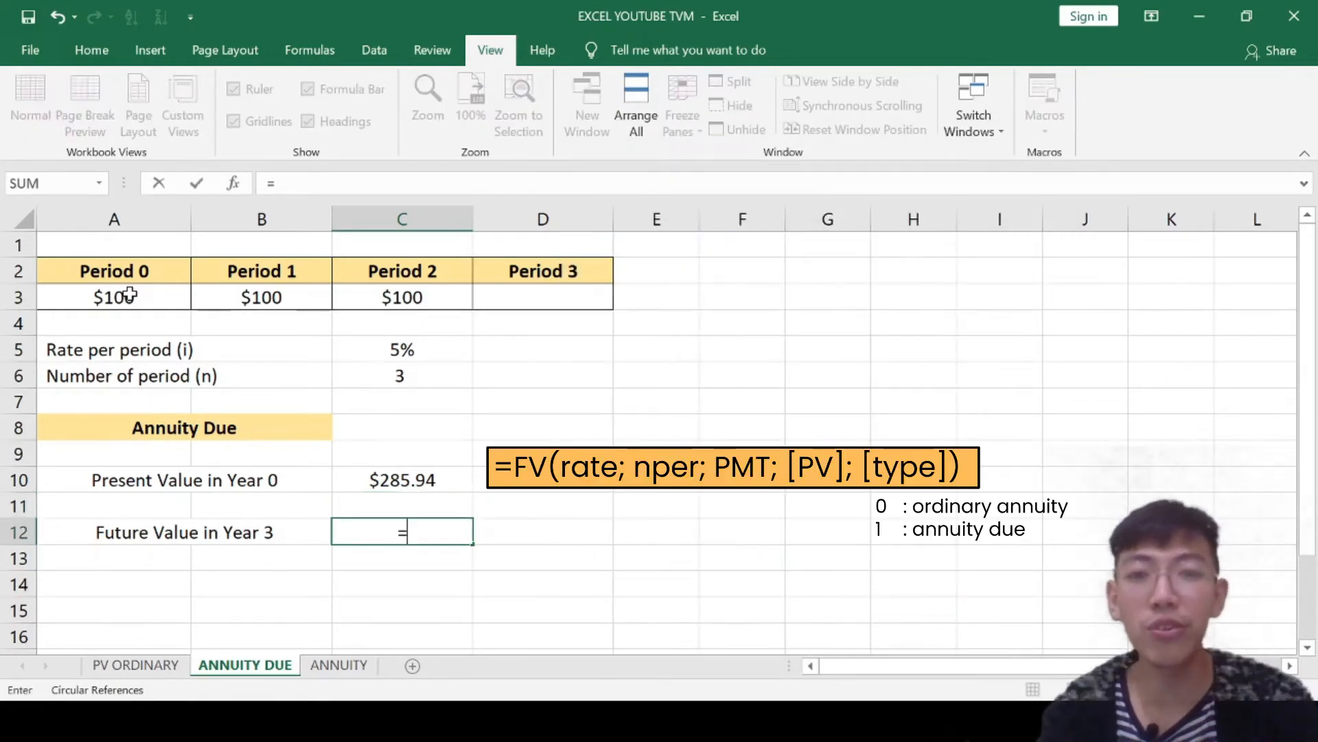
type("FV(")
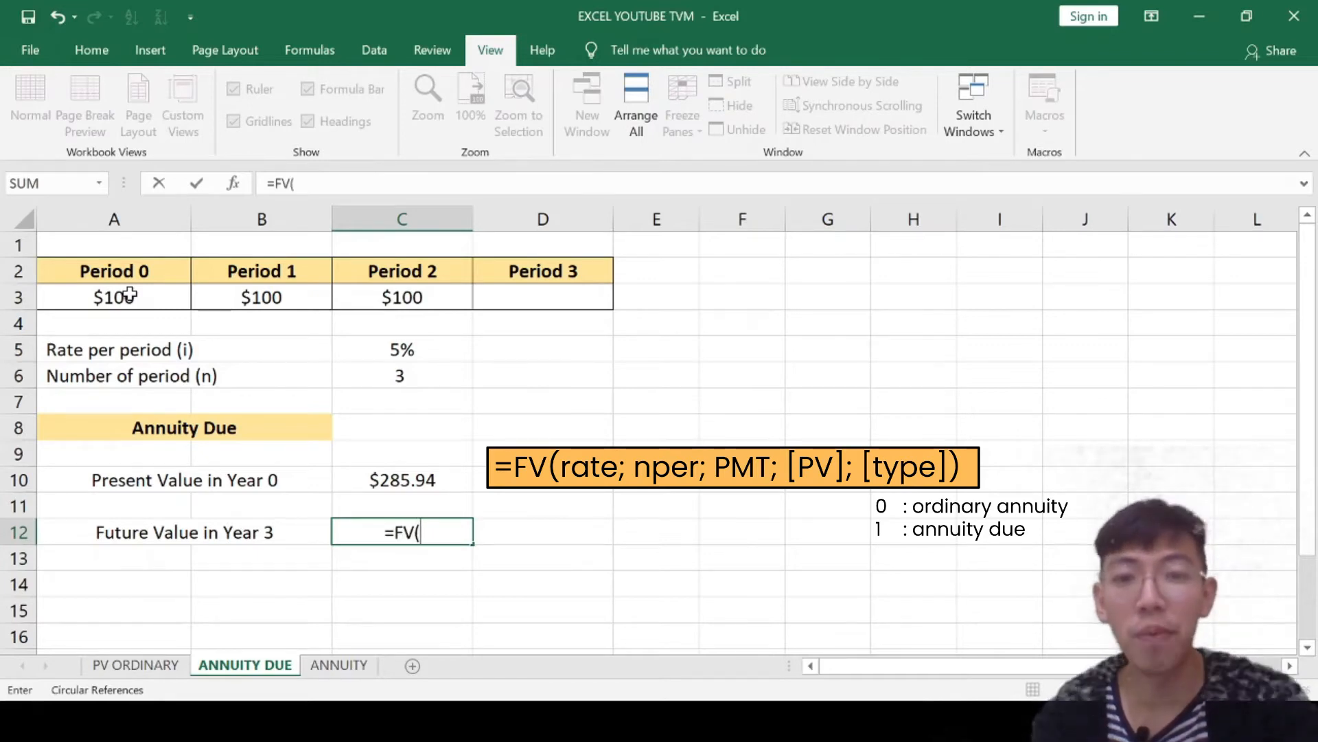
left_click(409, 353)
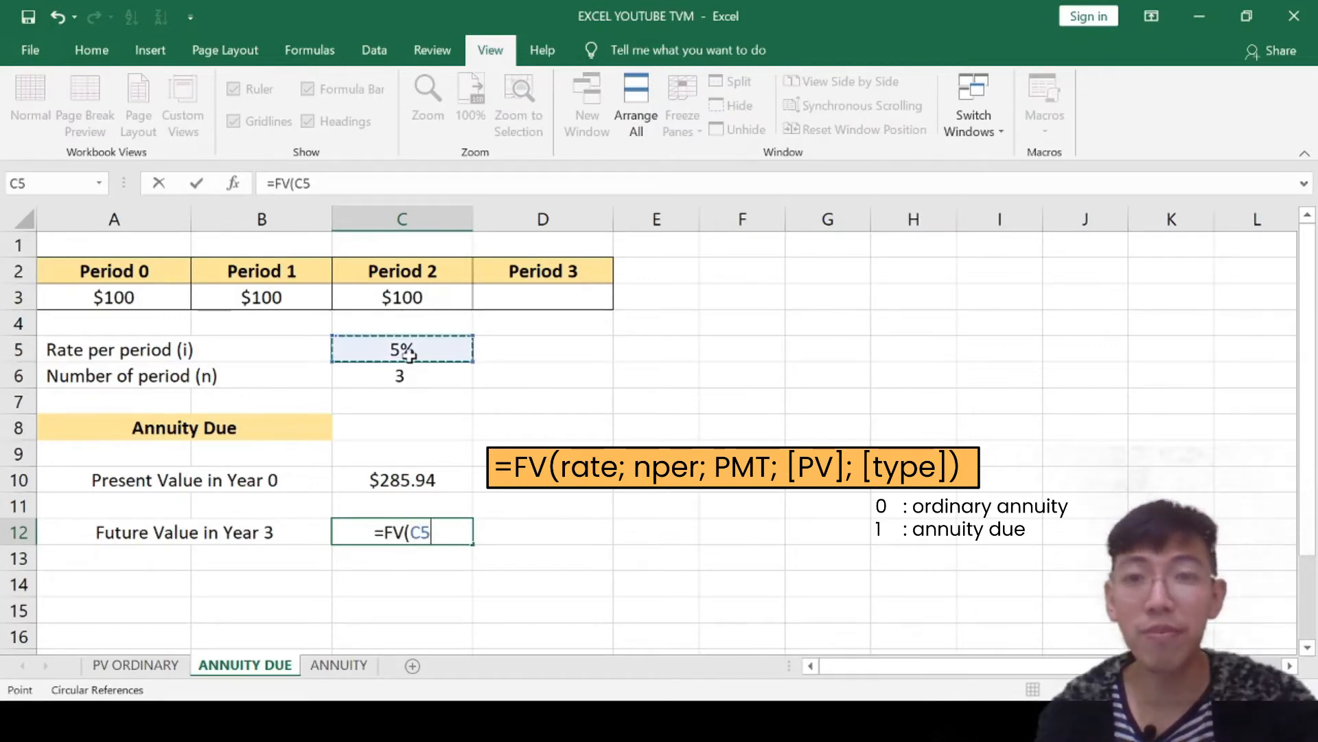
type(";")
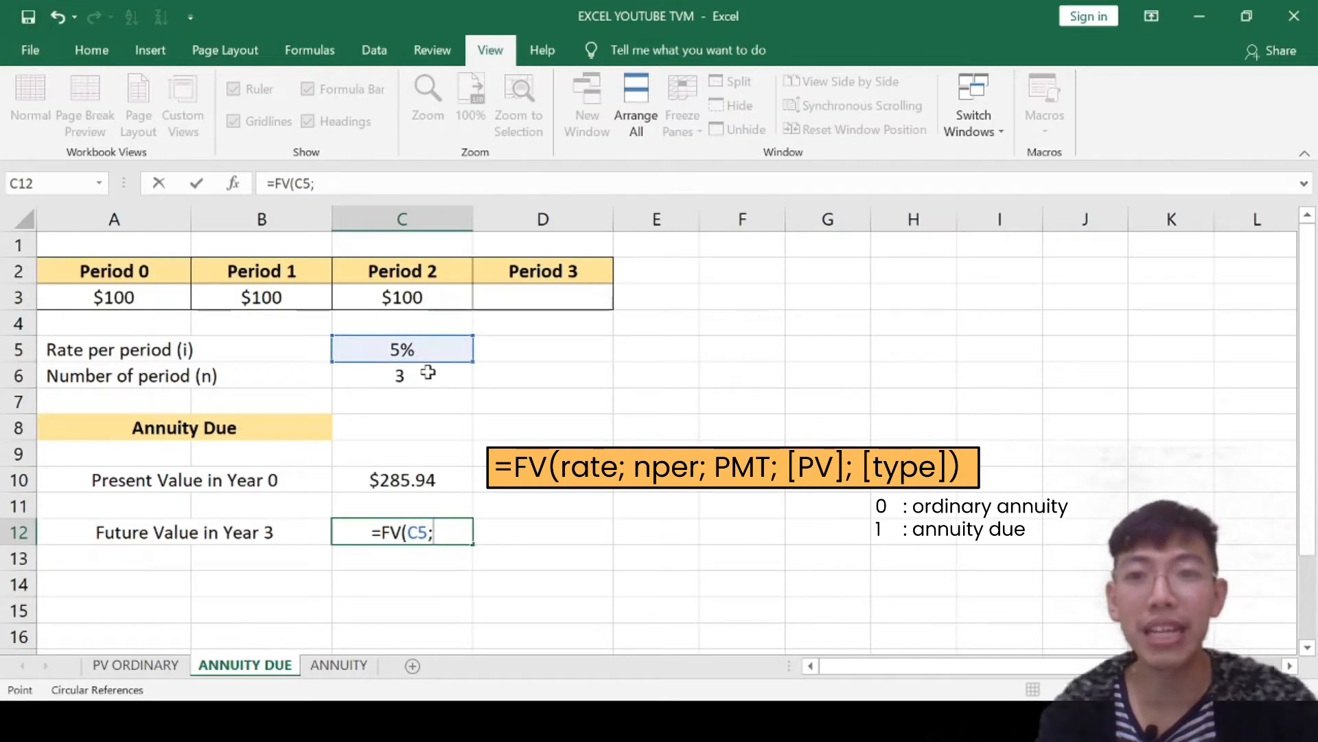
left_click(428, 372)
type(";-")
left_click(179, 295)
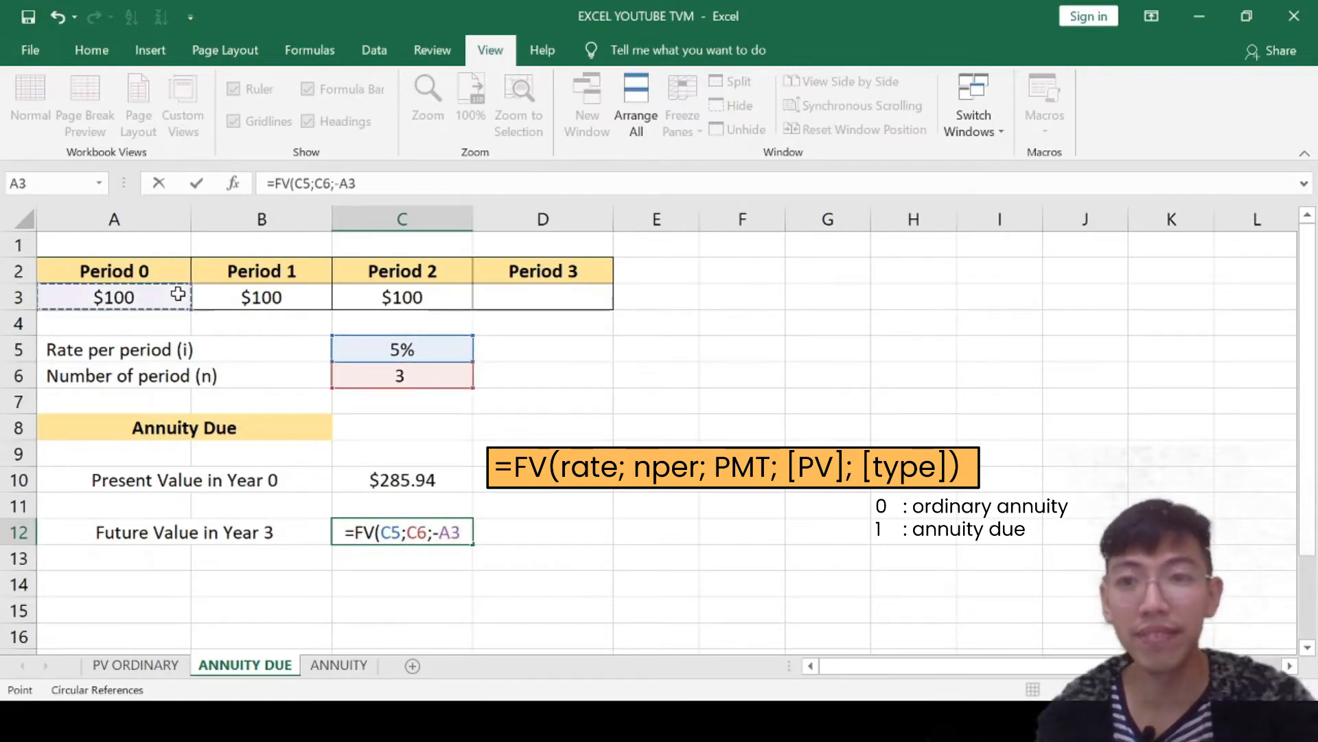
type(";")
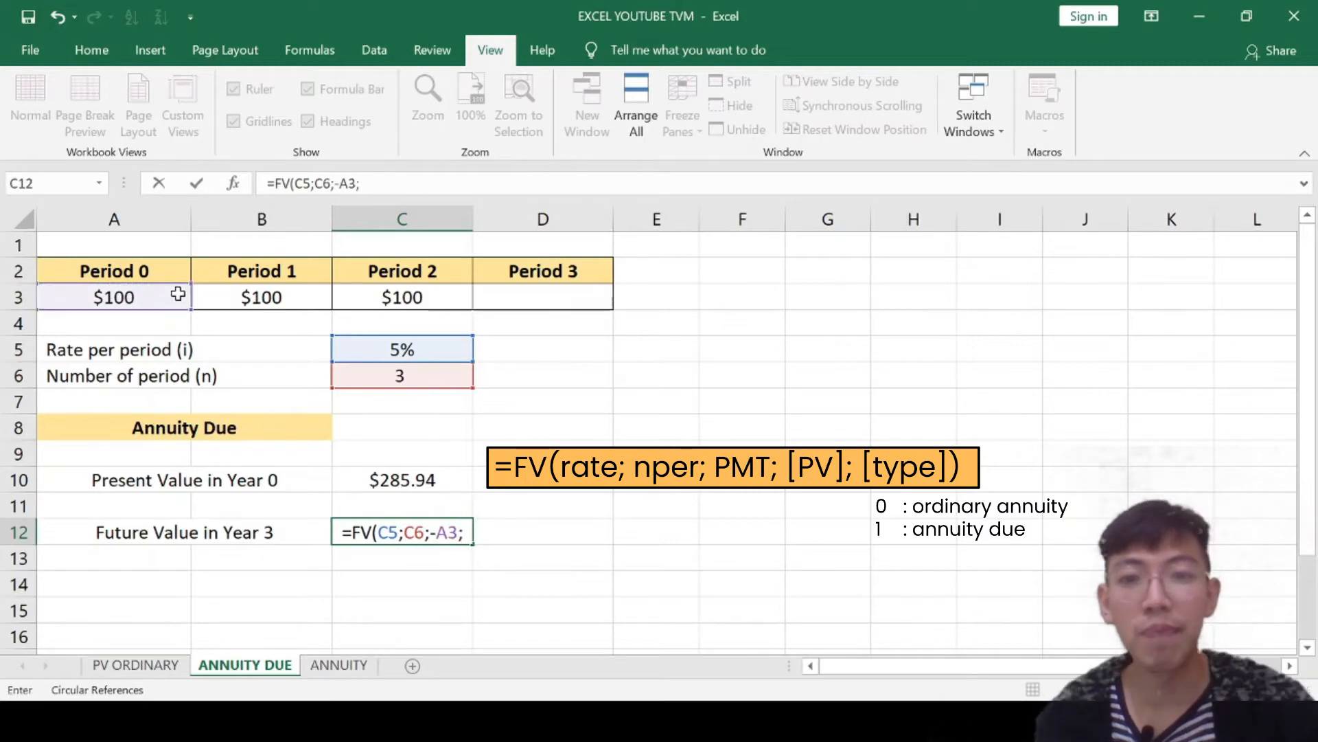
type(";")
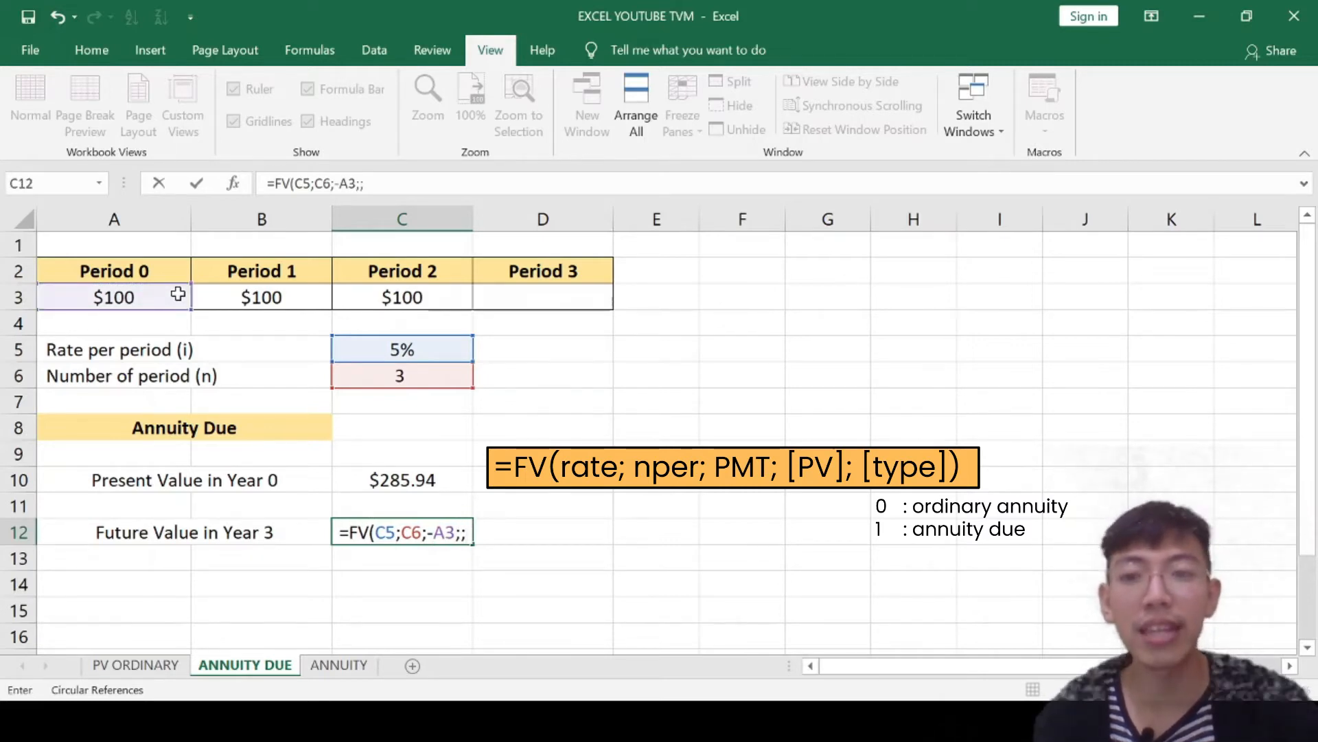
type("1)")
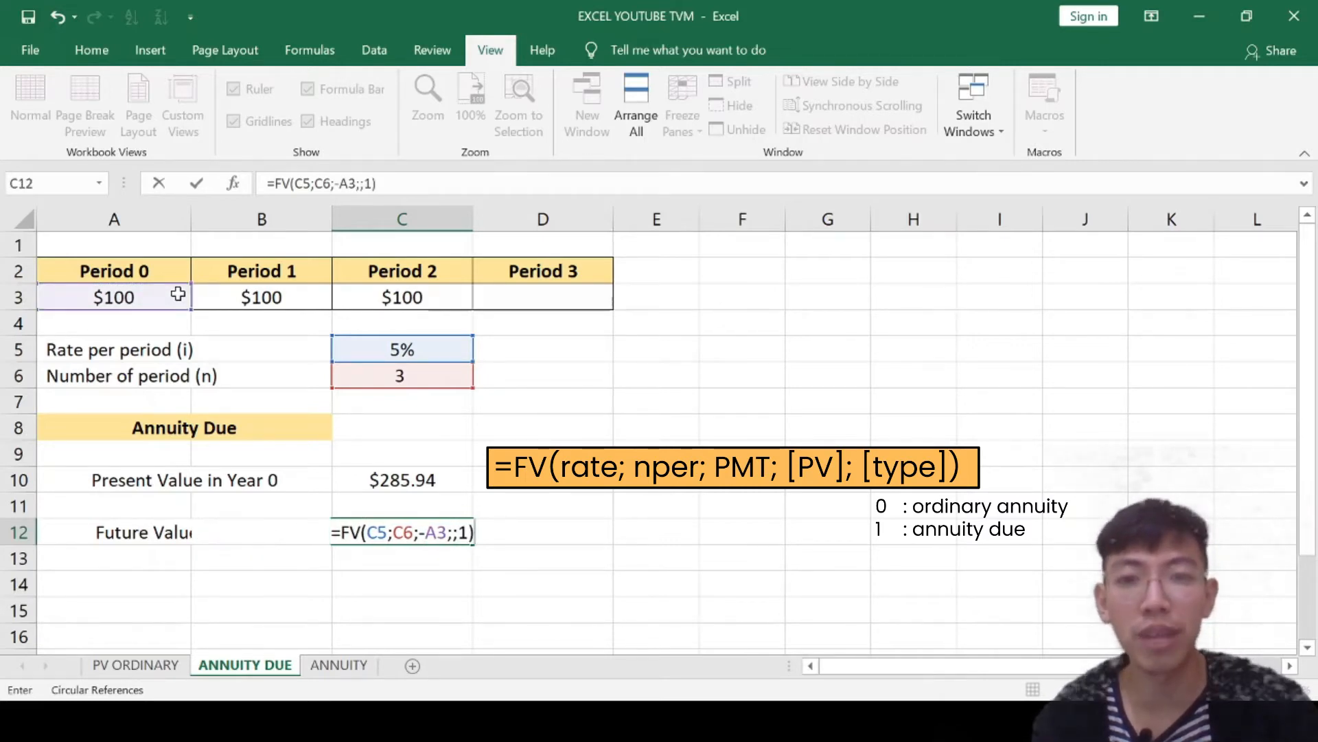
key("Return")
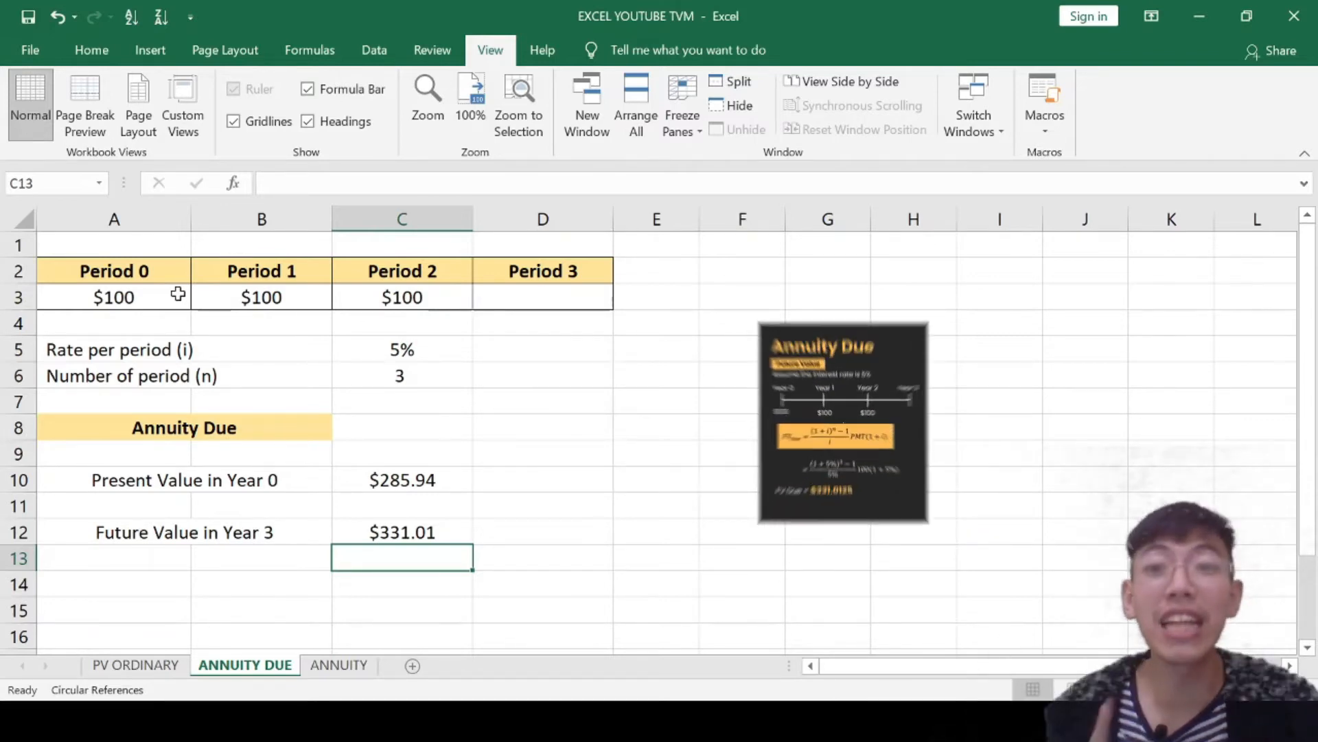
Step: Increase the number of decimal places displayed for the annuity due's future value in C12
left_click(370, 530)
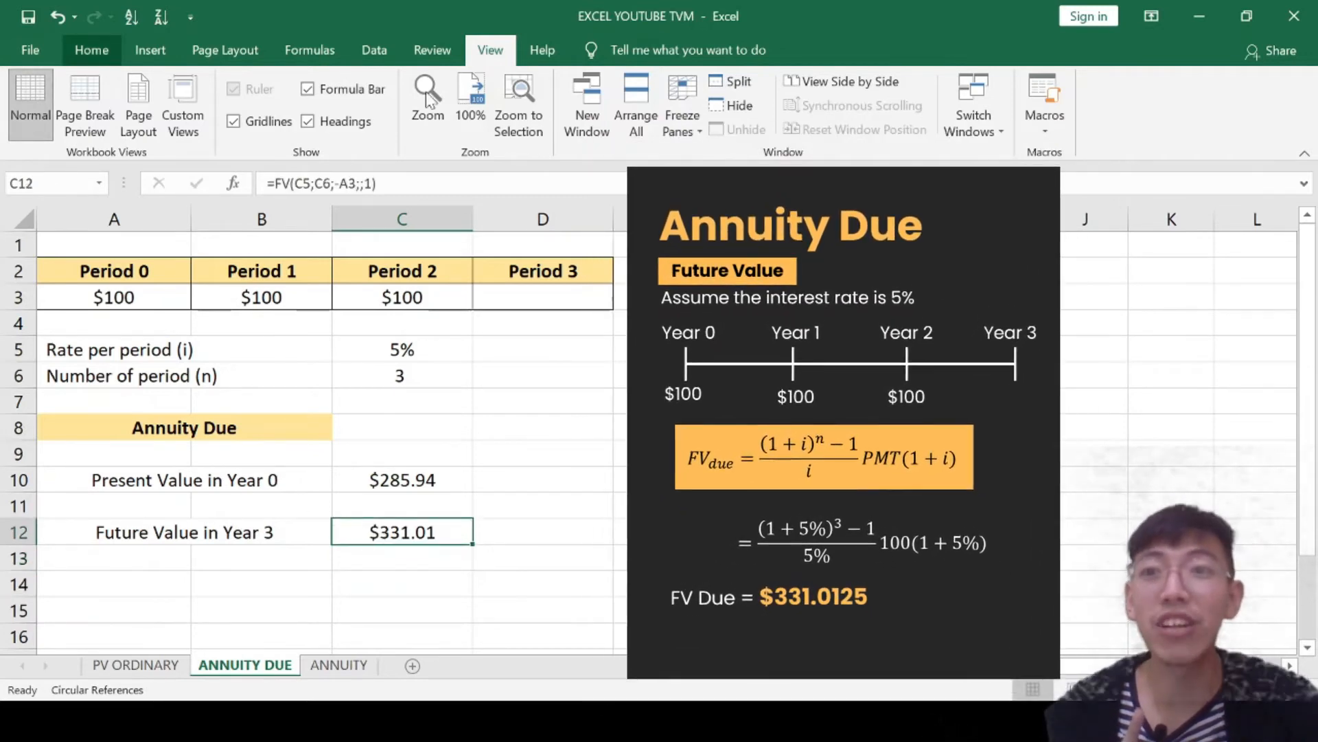
left_click(91, 49)
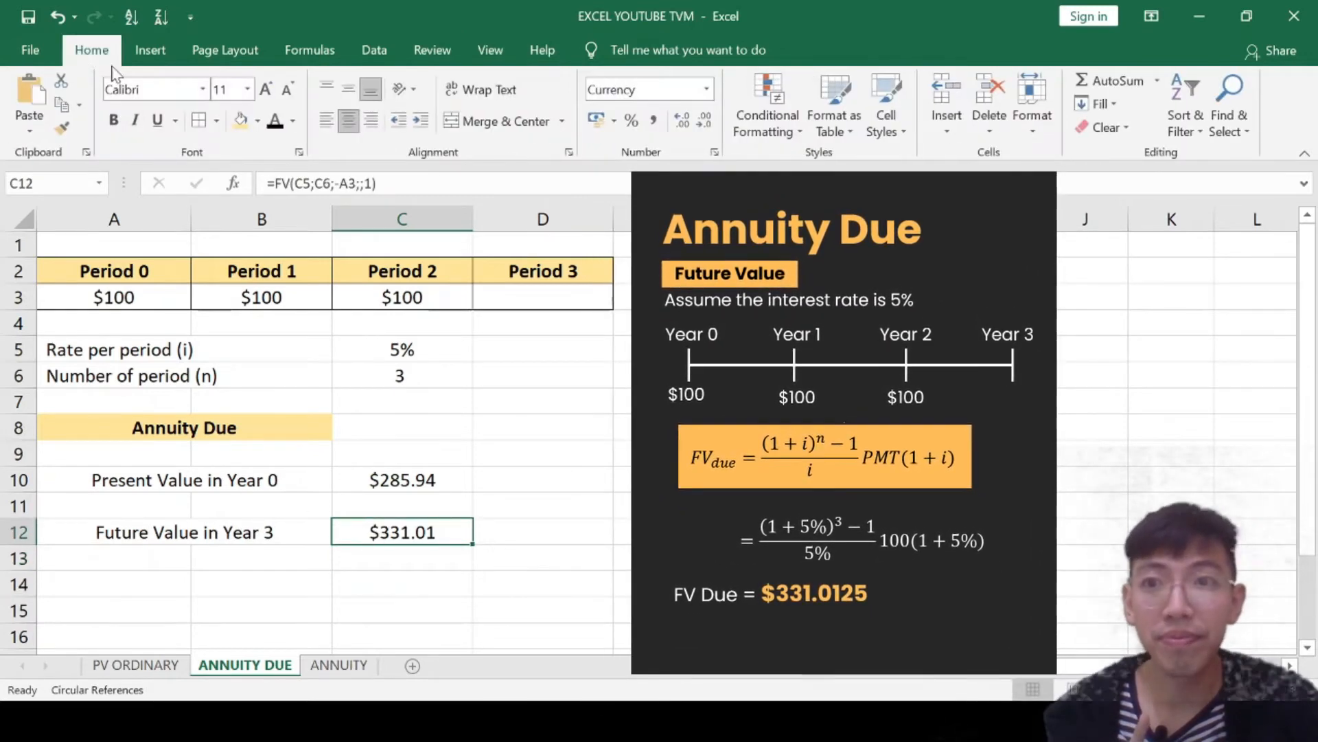
left_click(703, 124)
left_click(684, 124)
left_click(684, 123)
left_click(684, 124)
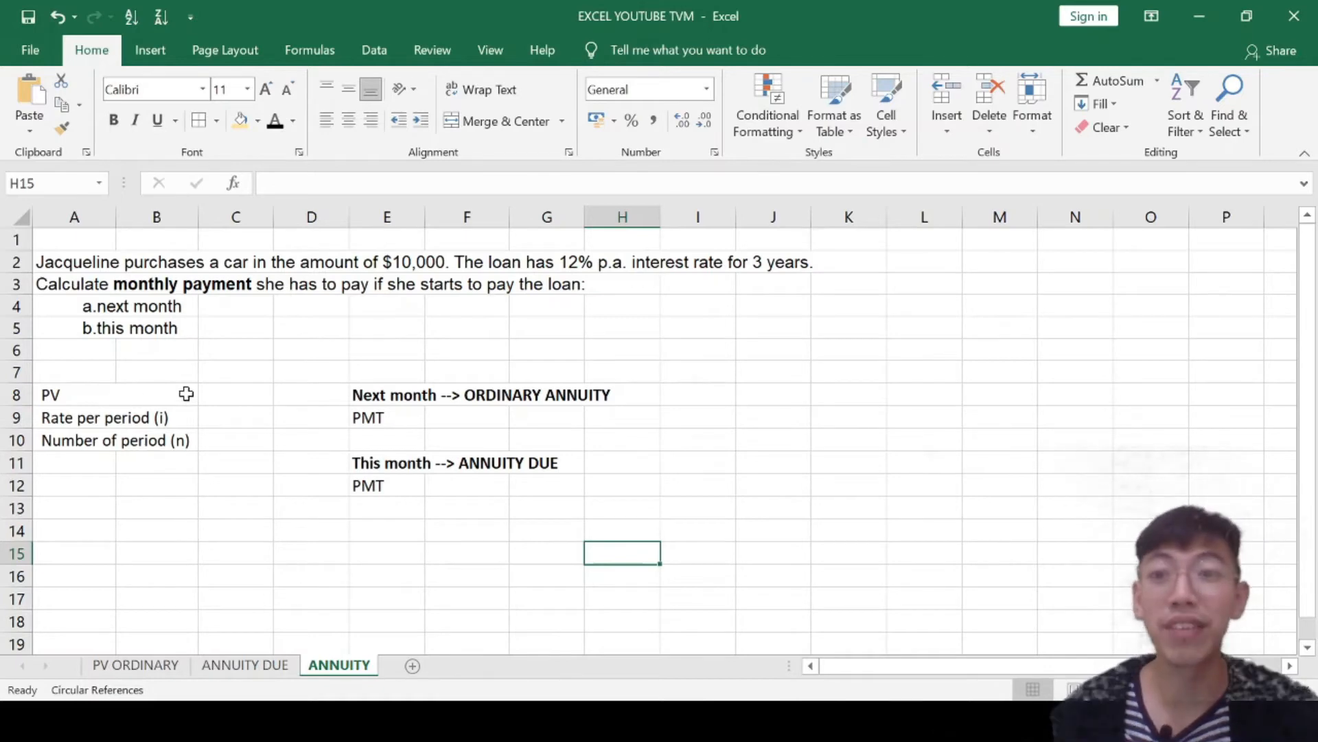
Step: On the ANNUITY sheet, enter the loan's PV of 10000 in C8 and the monthly rate =12%/12 in C9
left_click(232, 394)
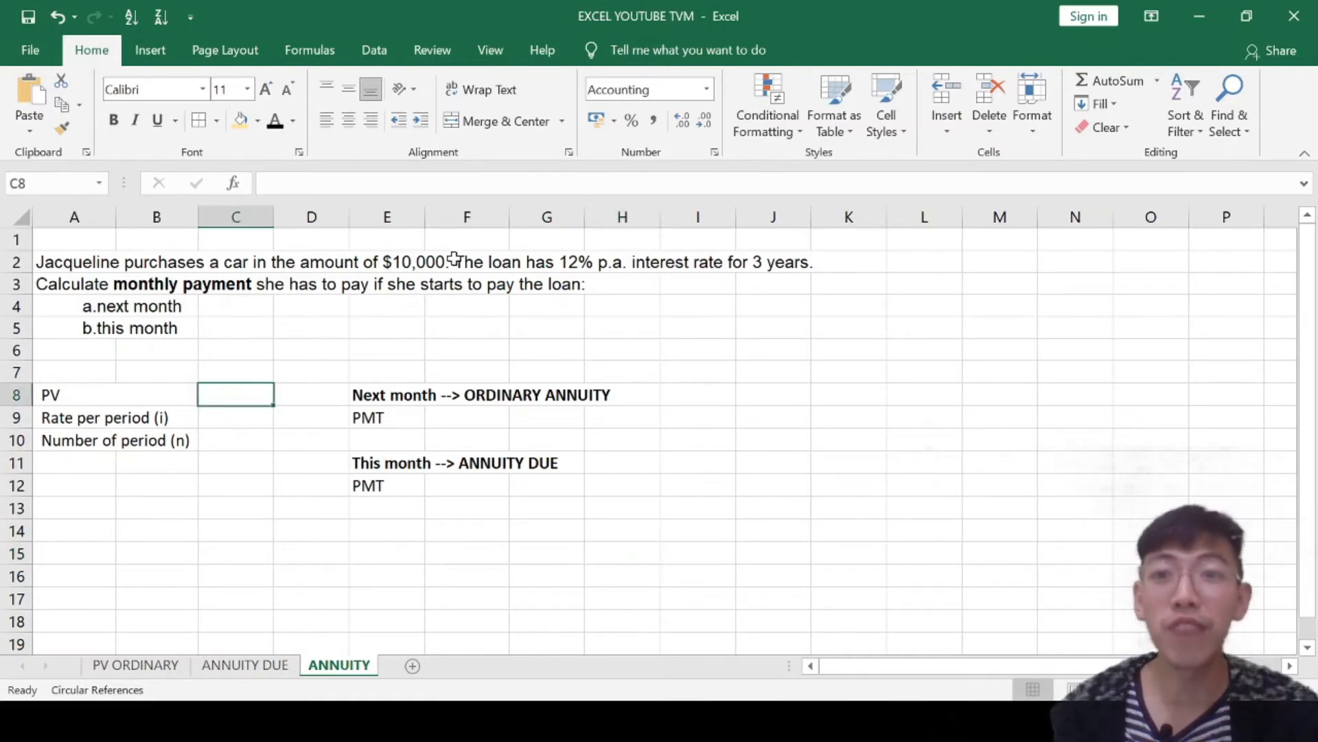
type("10000")
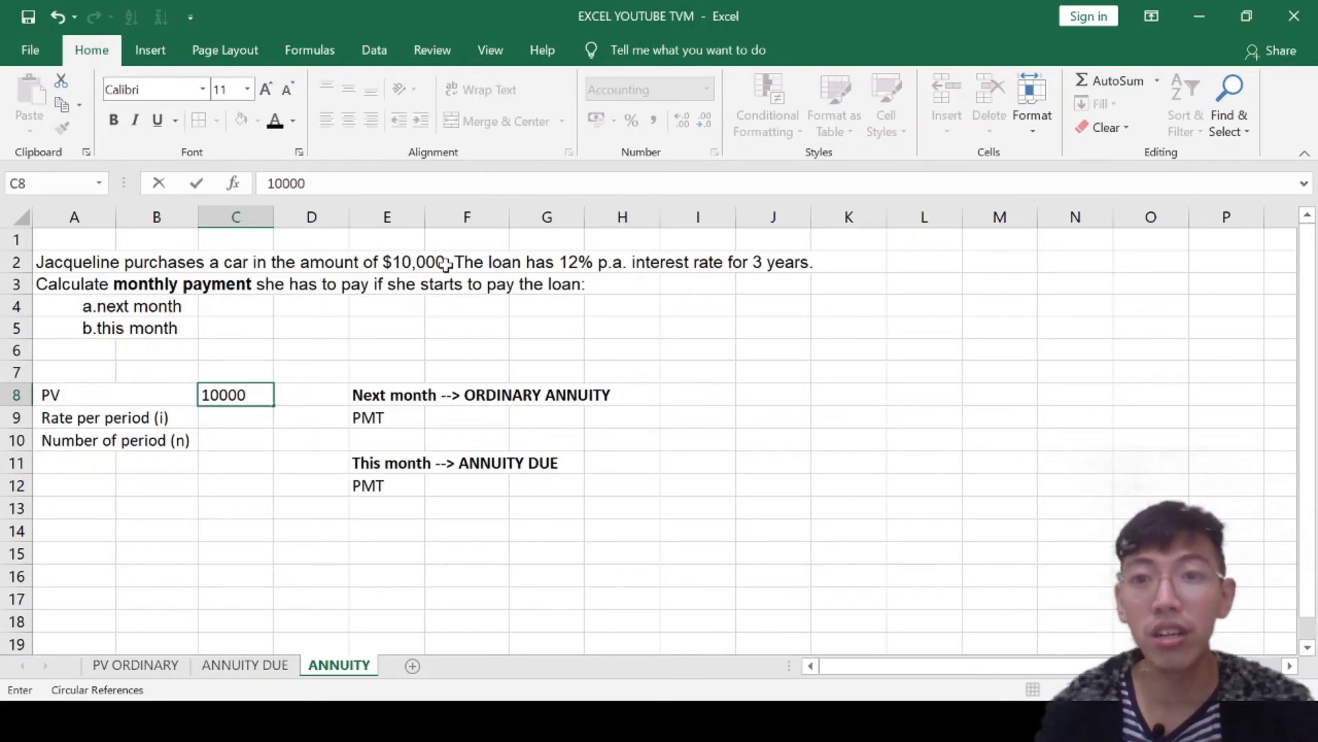
key("Return")
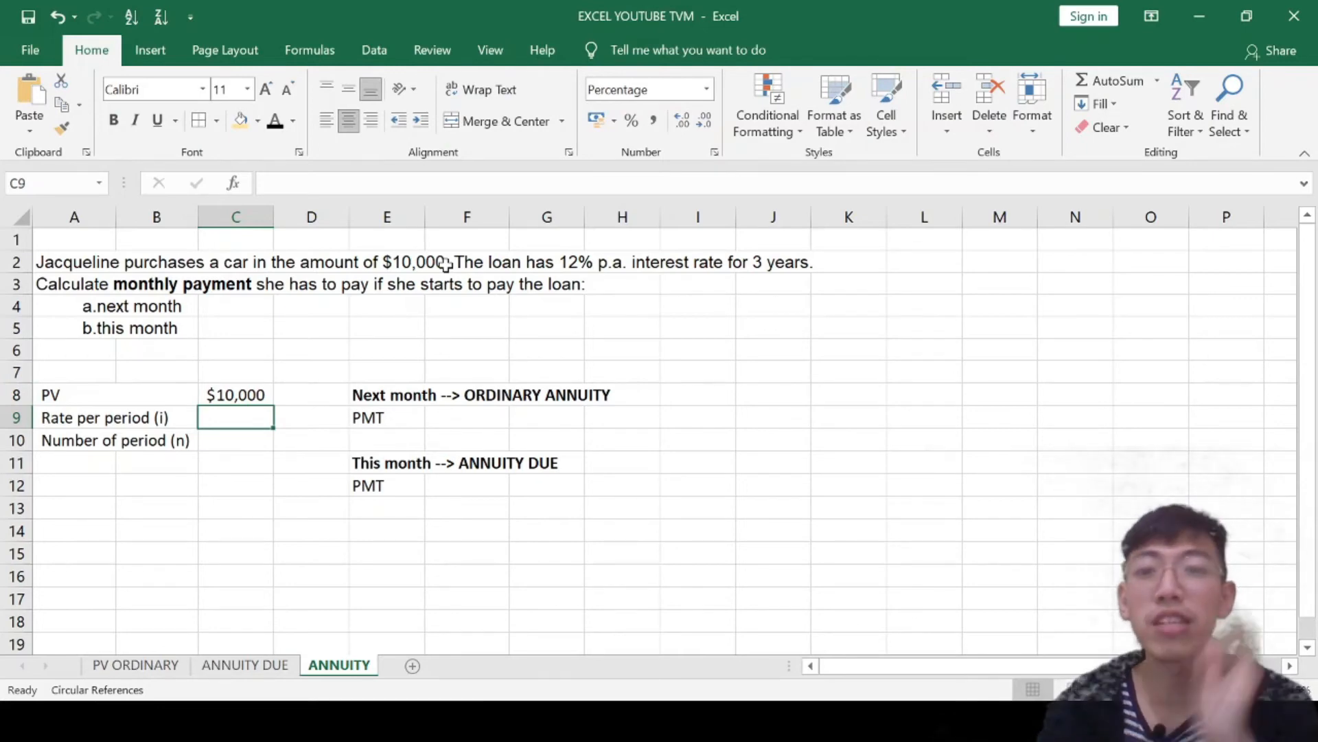
type("=12")
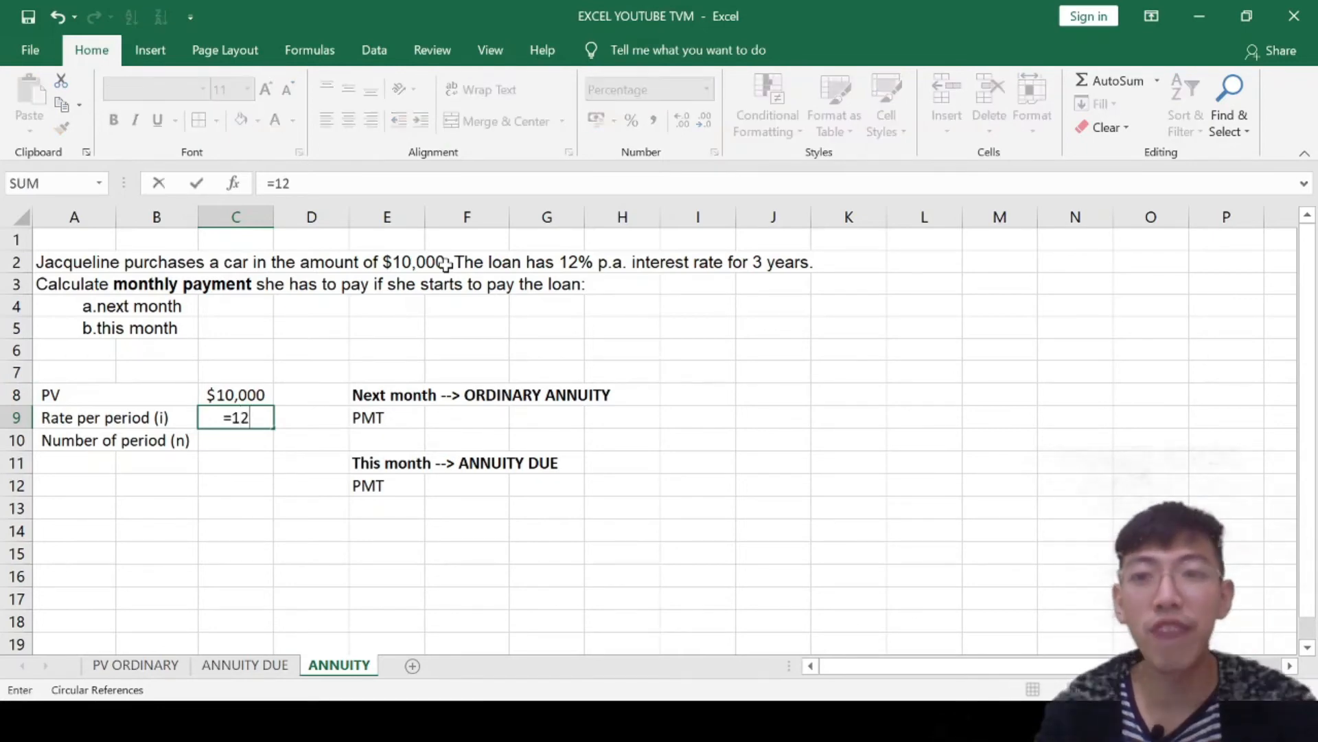
type("%/12")
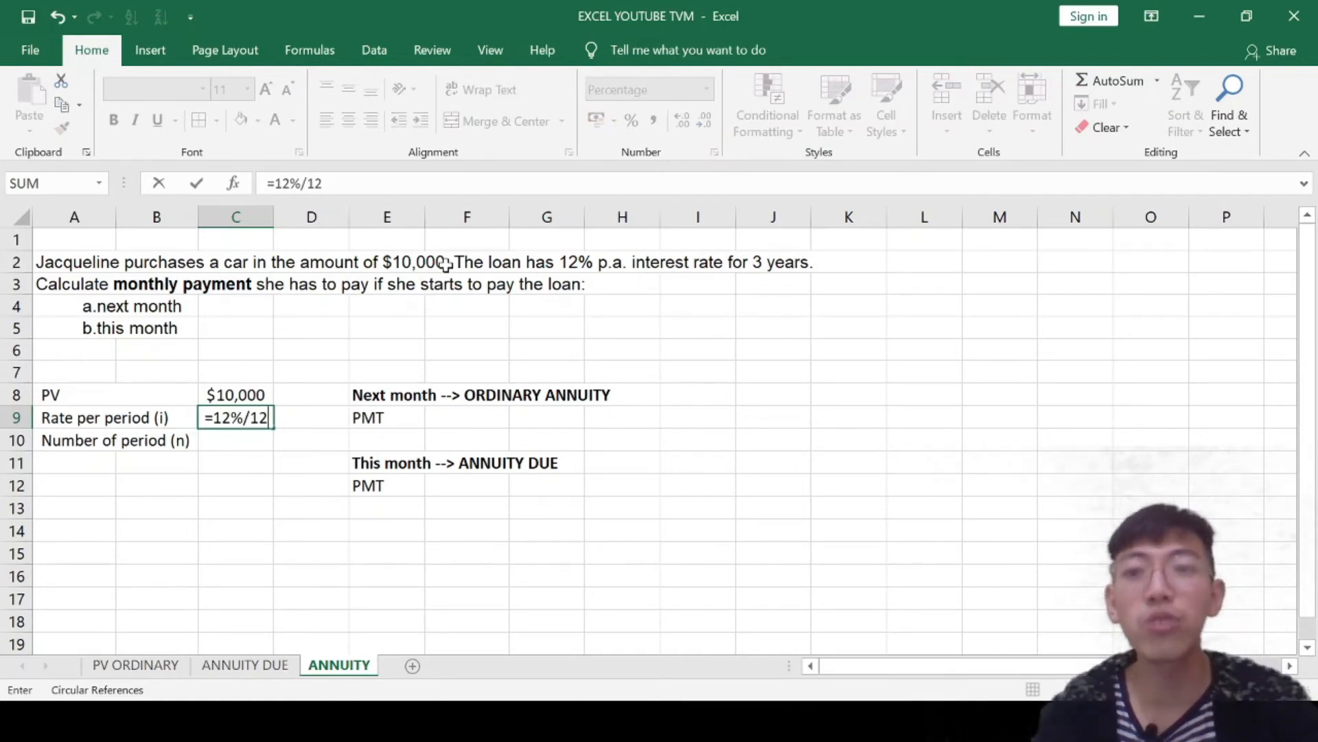
key("Return")
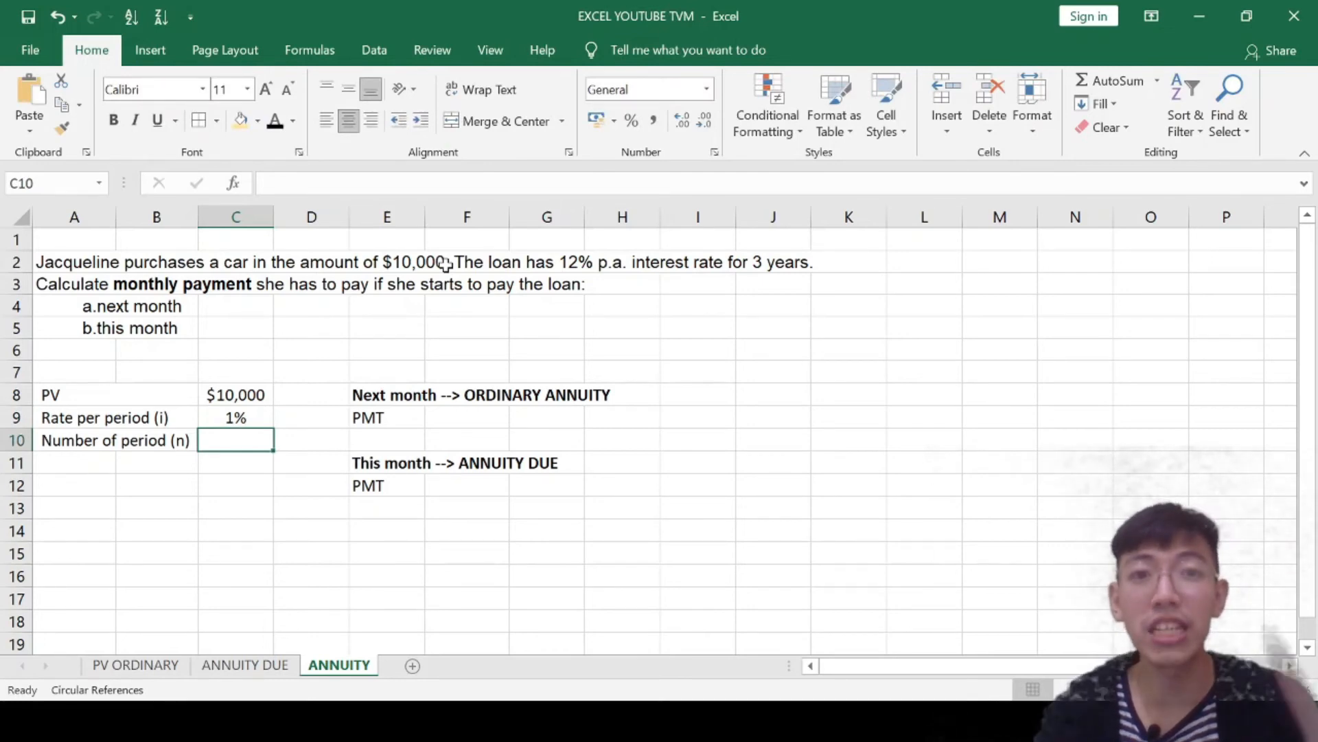
Step: Enter the loan's number of monthly periods in C10 as =3*12
type("=3*12")
key("ctrl+Return")
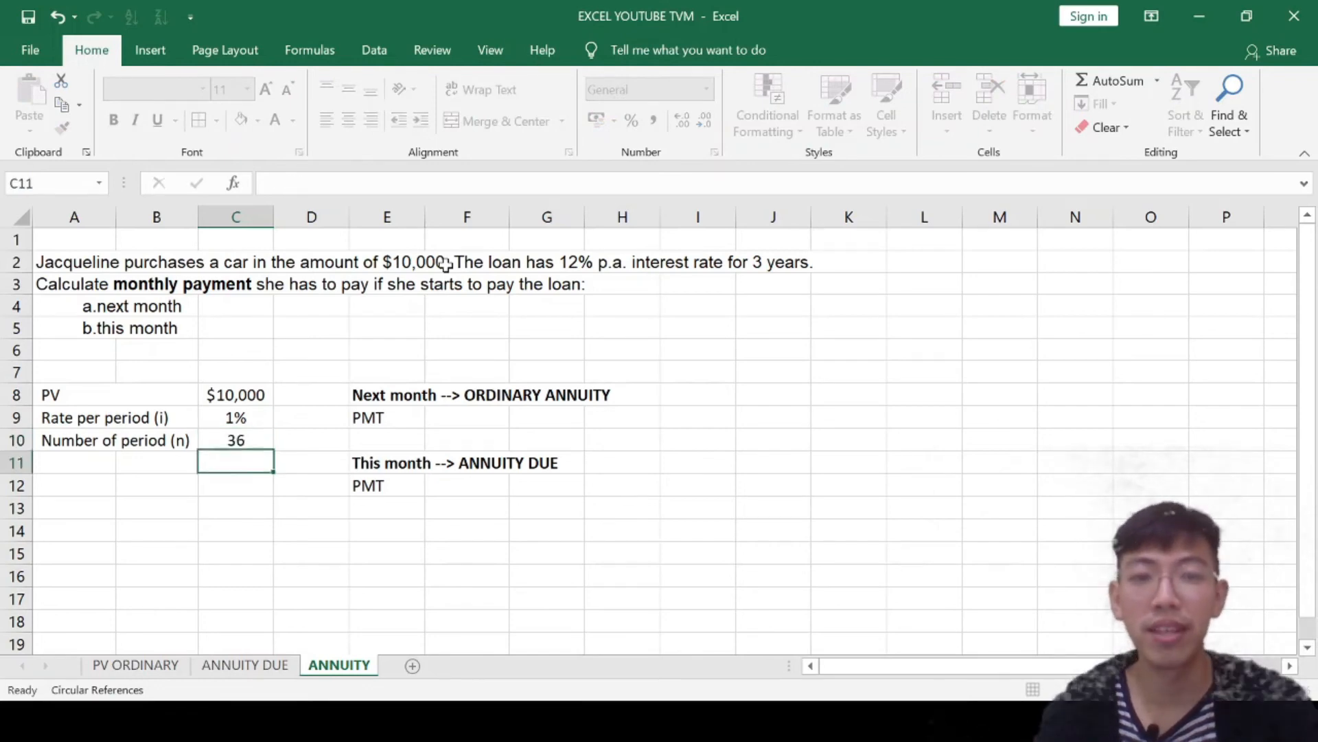
key("Return")
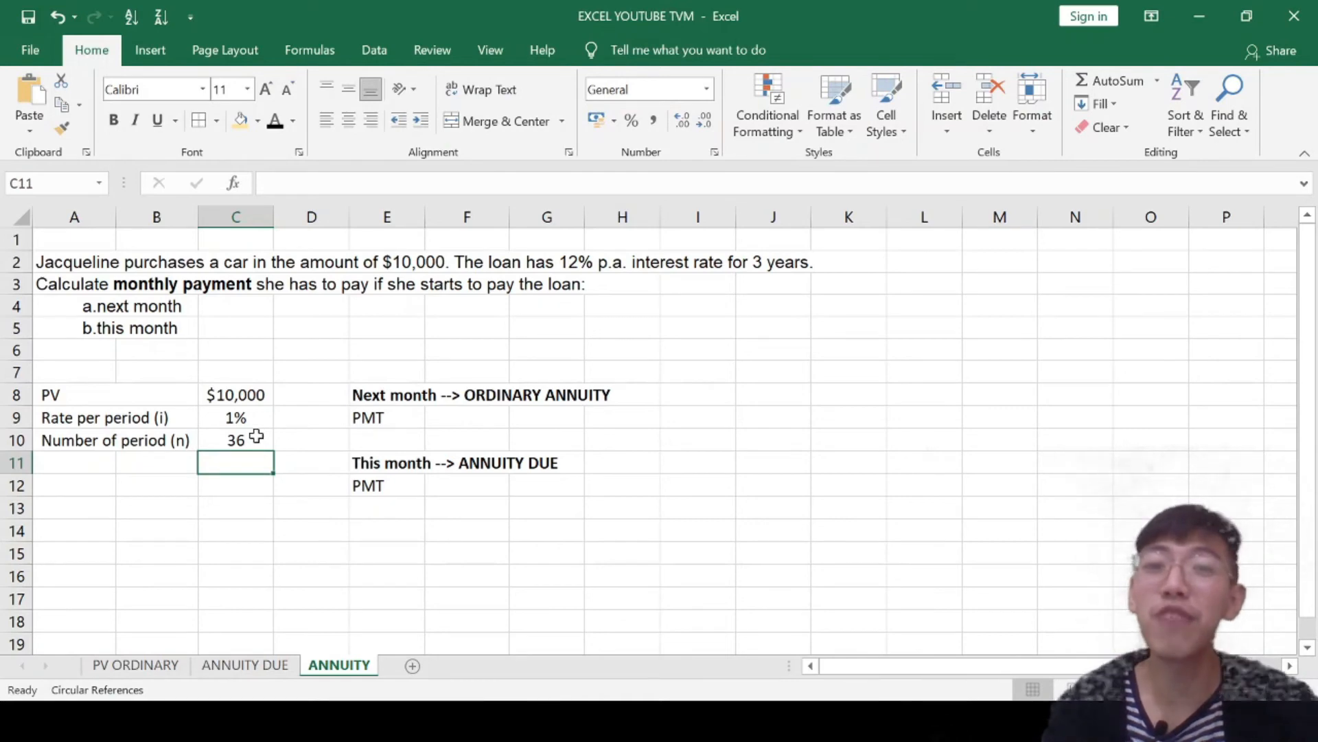
Step: Calculate the ordinary annuity's monthly payment in F9 with the formula =PMT(C9;C10;-C8;;0)
left_click(503, 420)
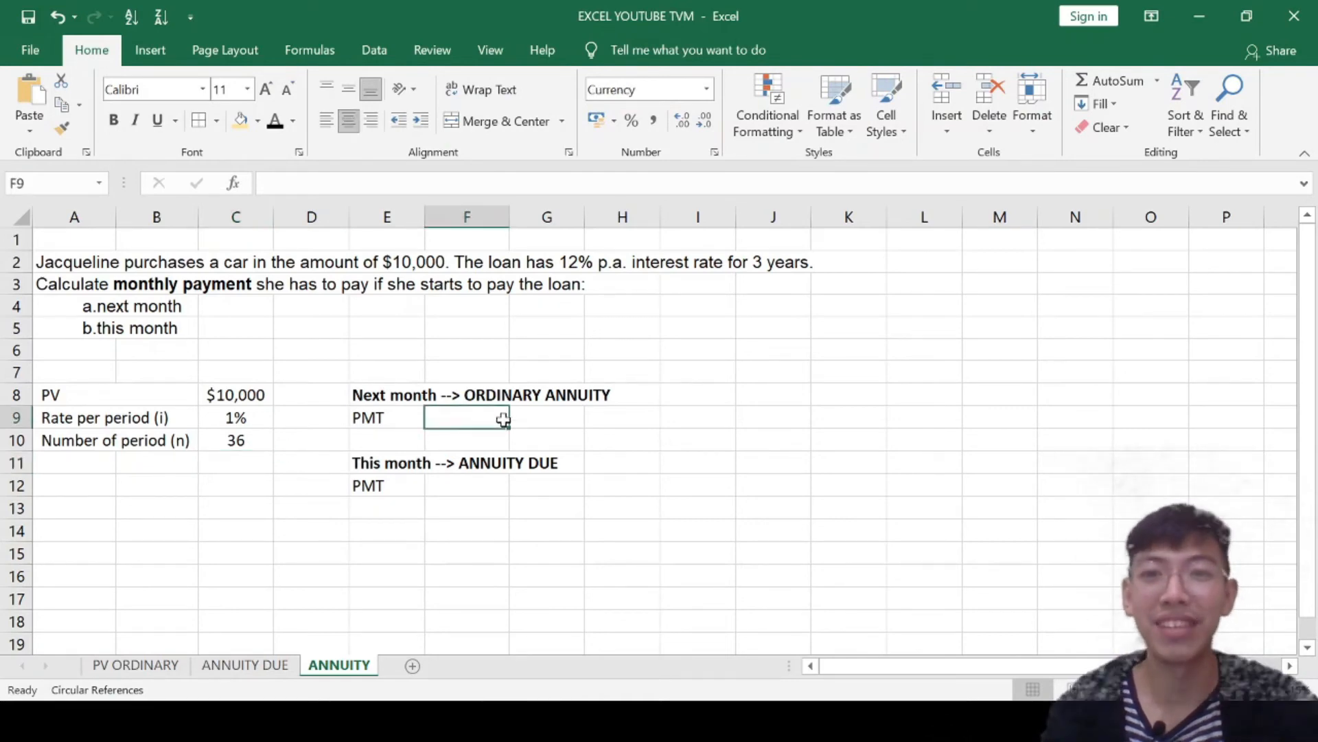
type("=")
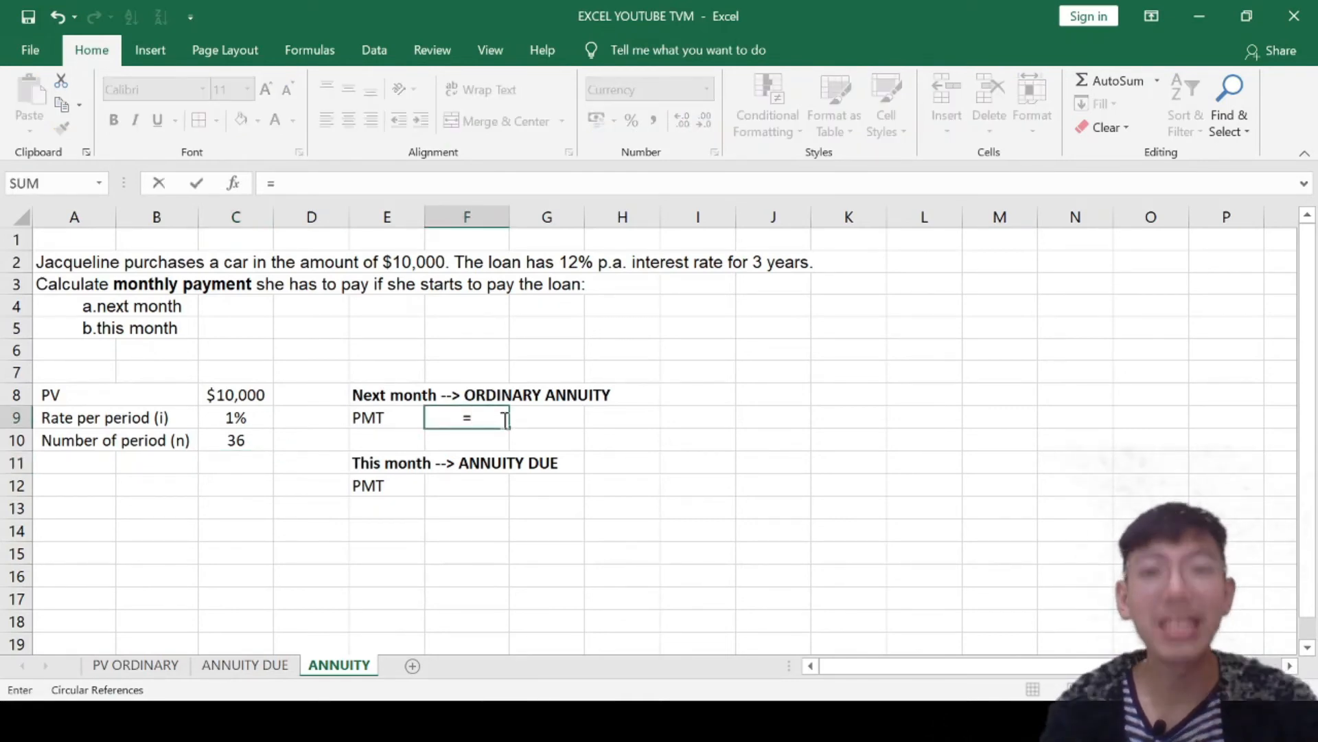
type("PM")
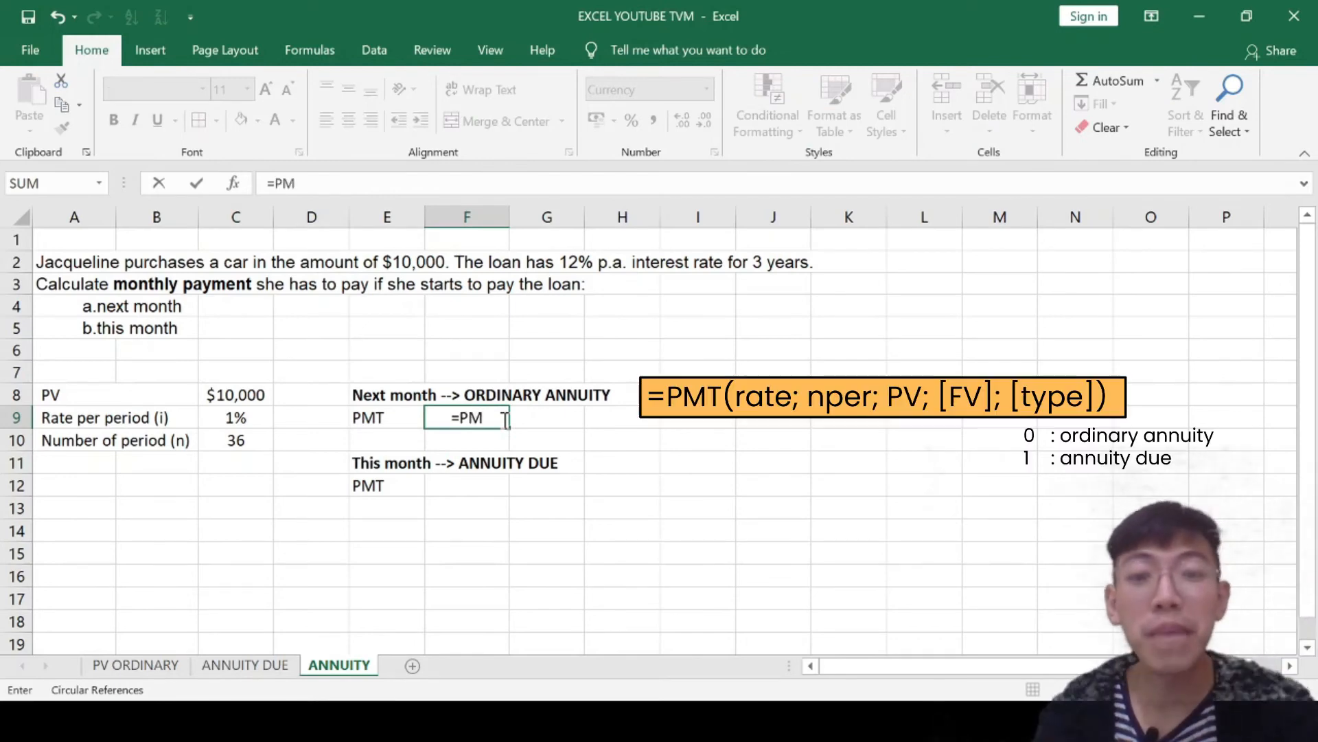
type("T(")
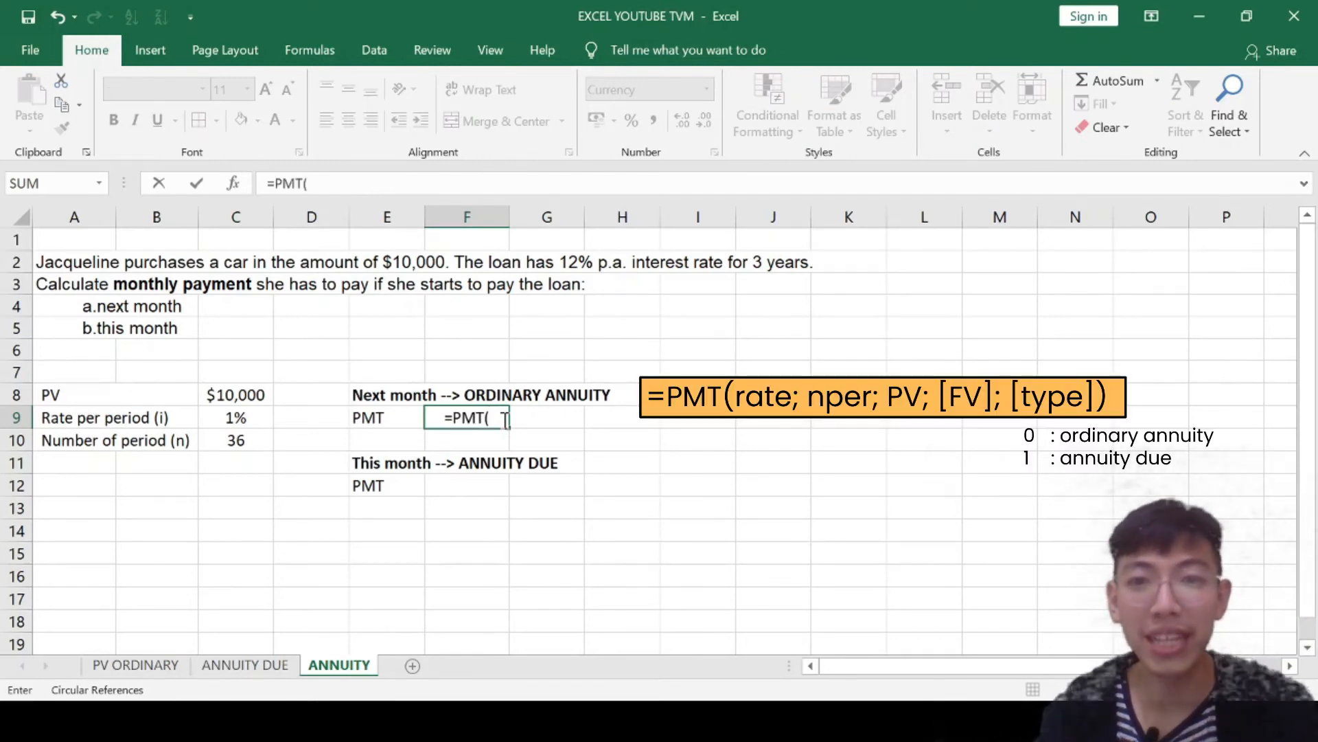
left_click(241, 415)
type(";")
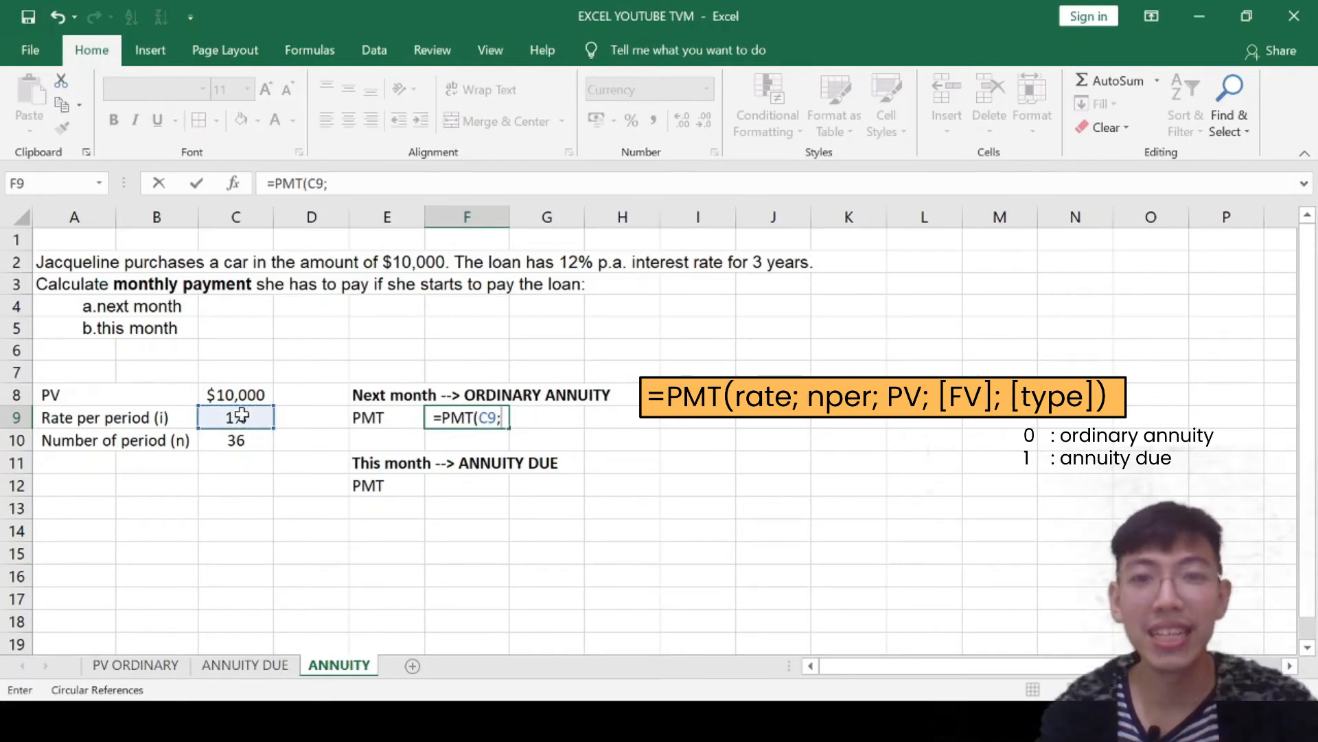
left_click(236, 443)
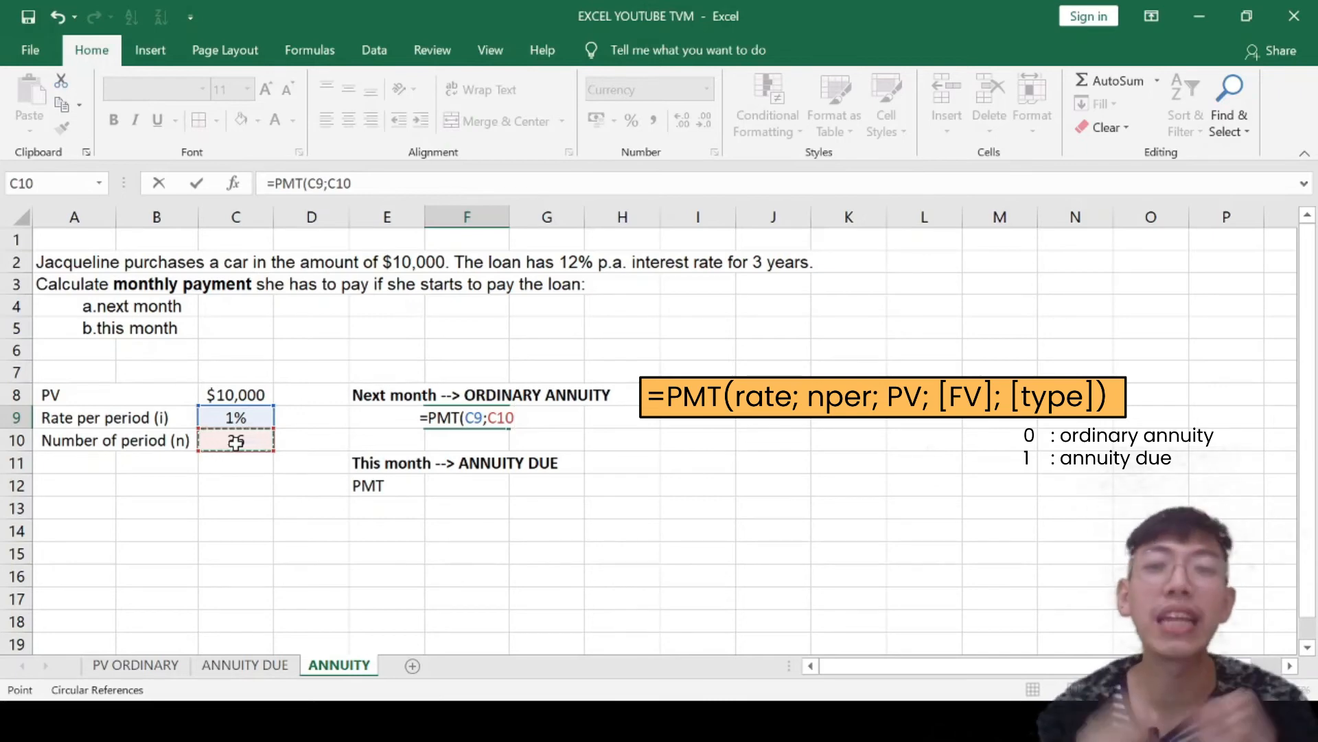
type(";")
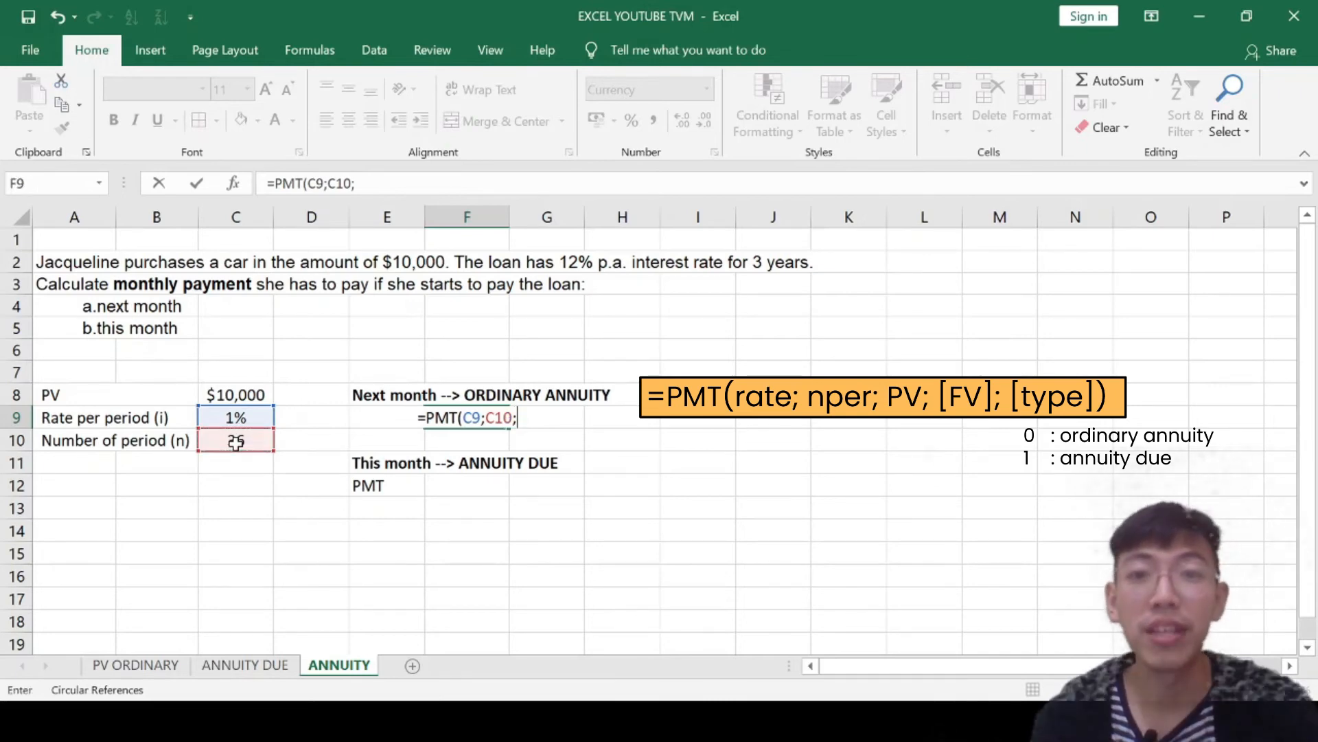
type("-")
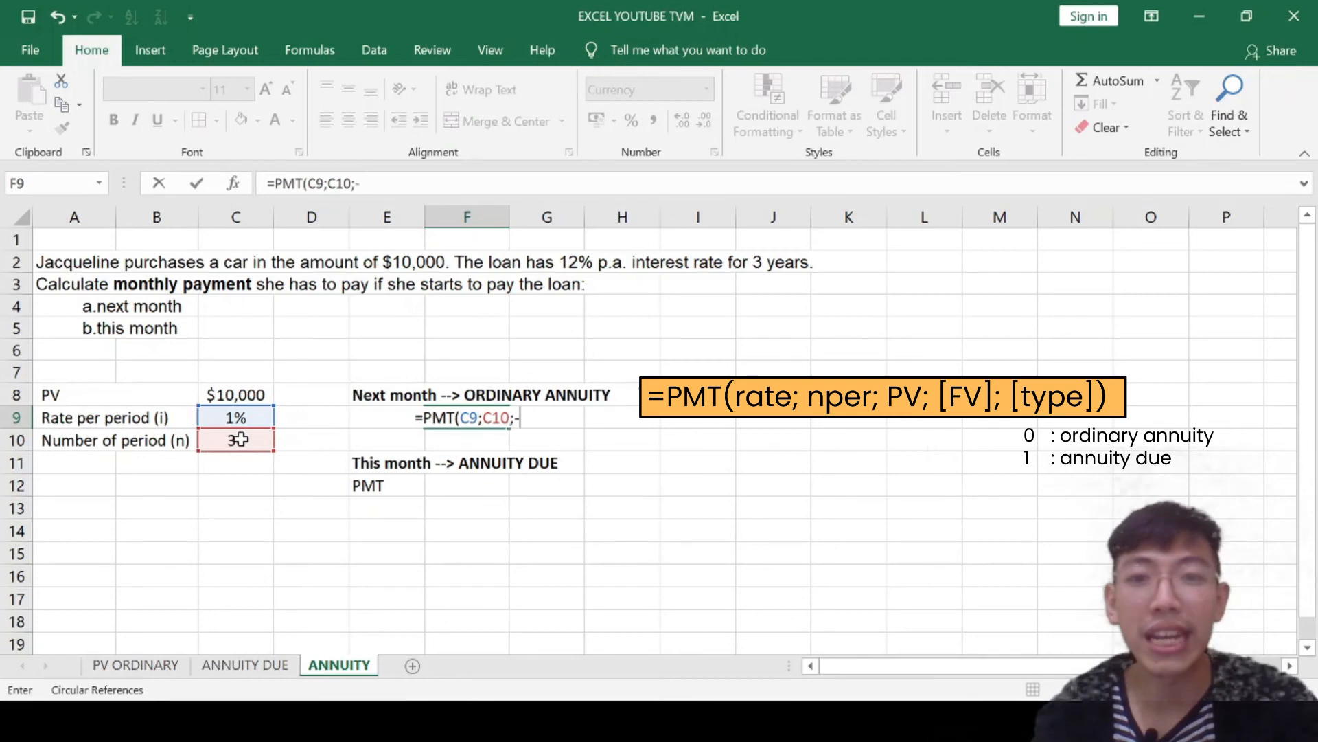
left_click(212, 387)
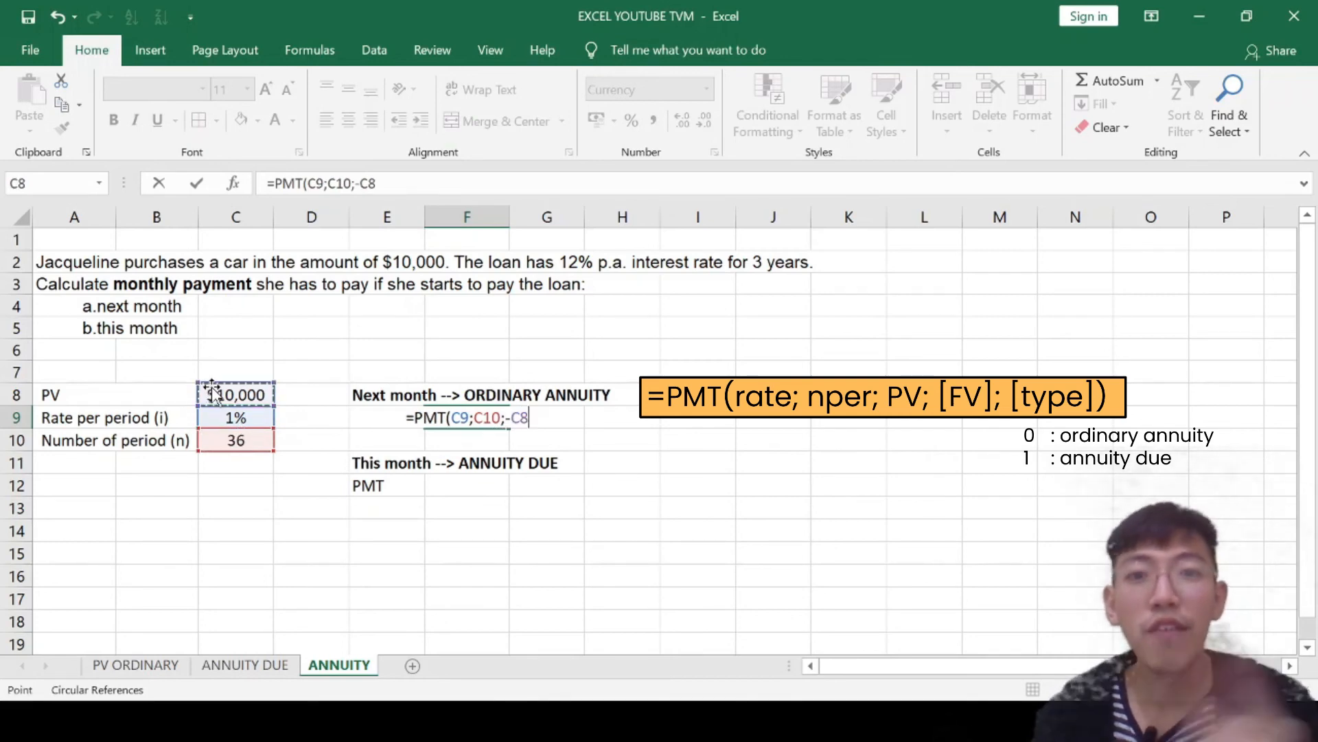
type(";;")
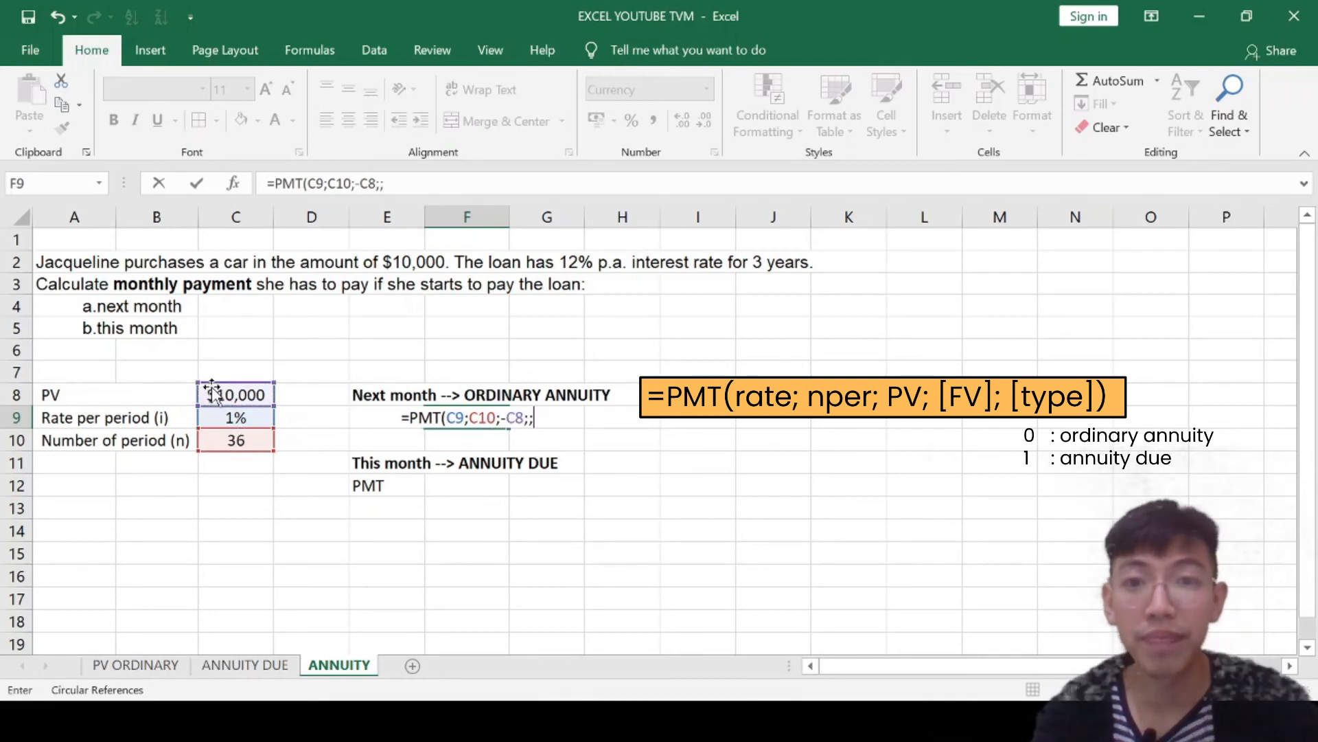
type("0")
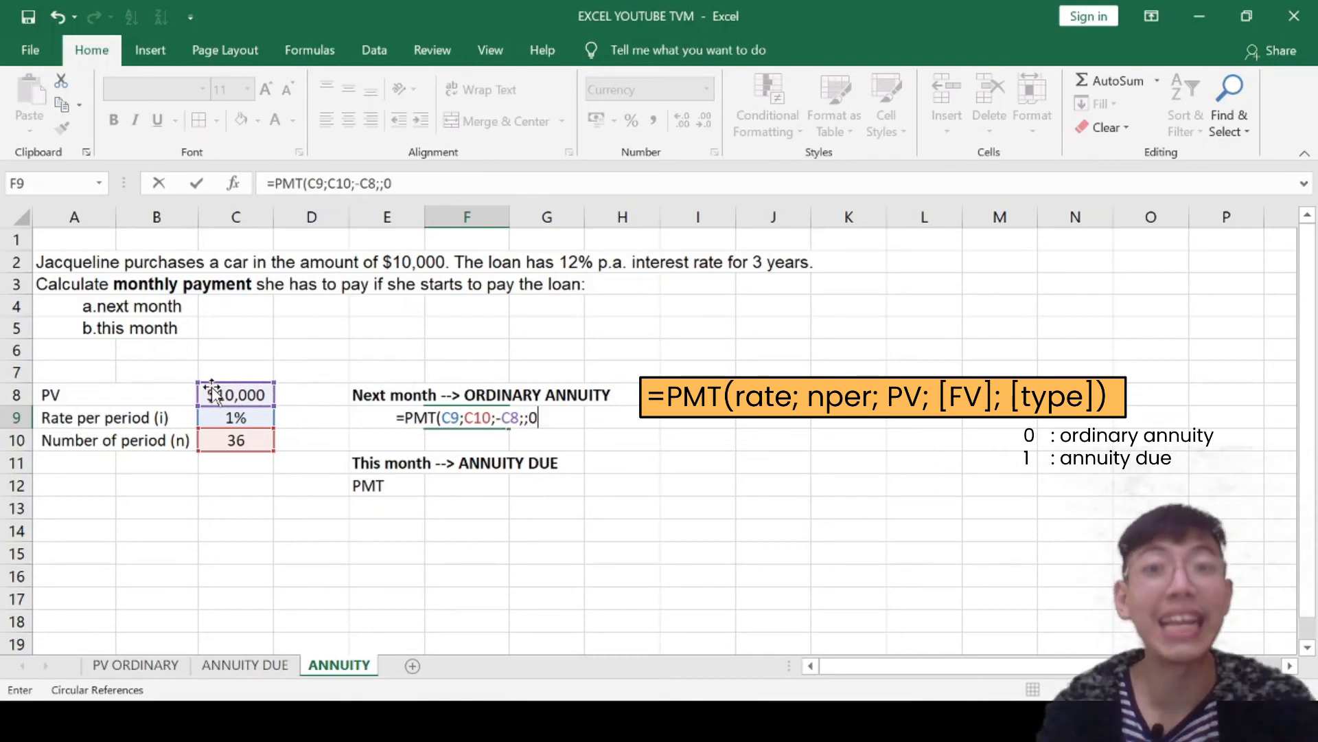
key("Return")
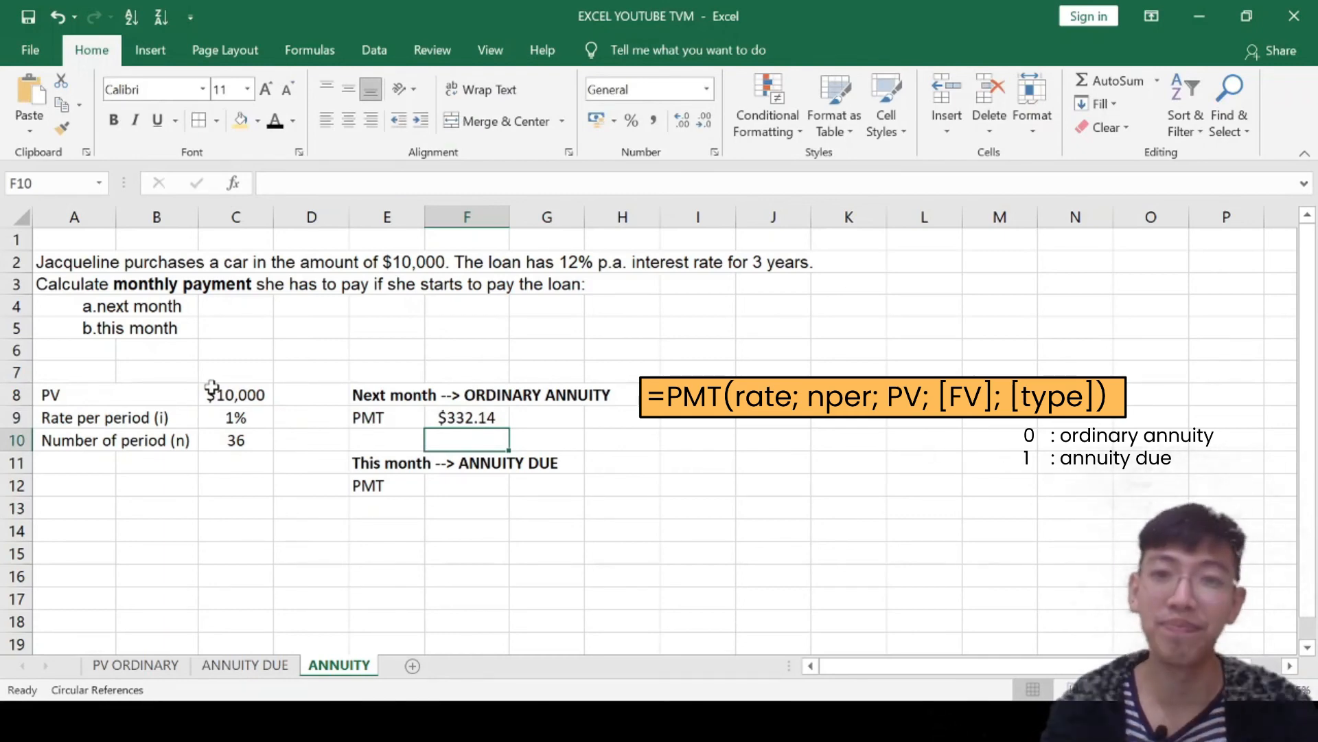
Step: Calculate the annuity due's monthly payment in F12 with the formula =PMT(C9;C10;-C8;;1)
key("Down")
key("Down")
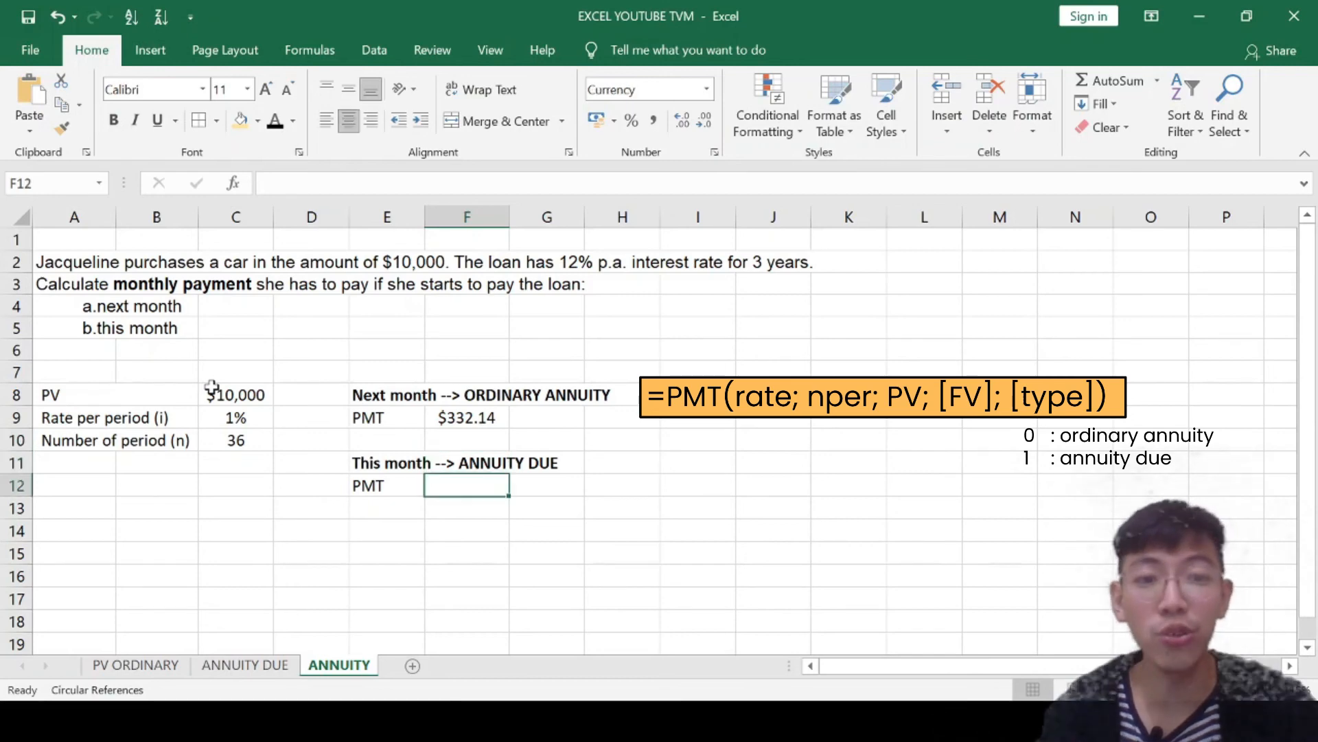
type("=PMT(")
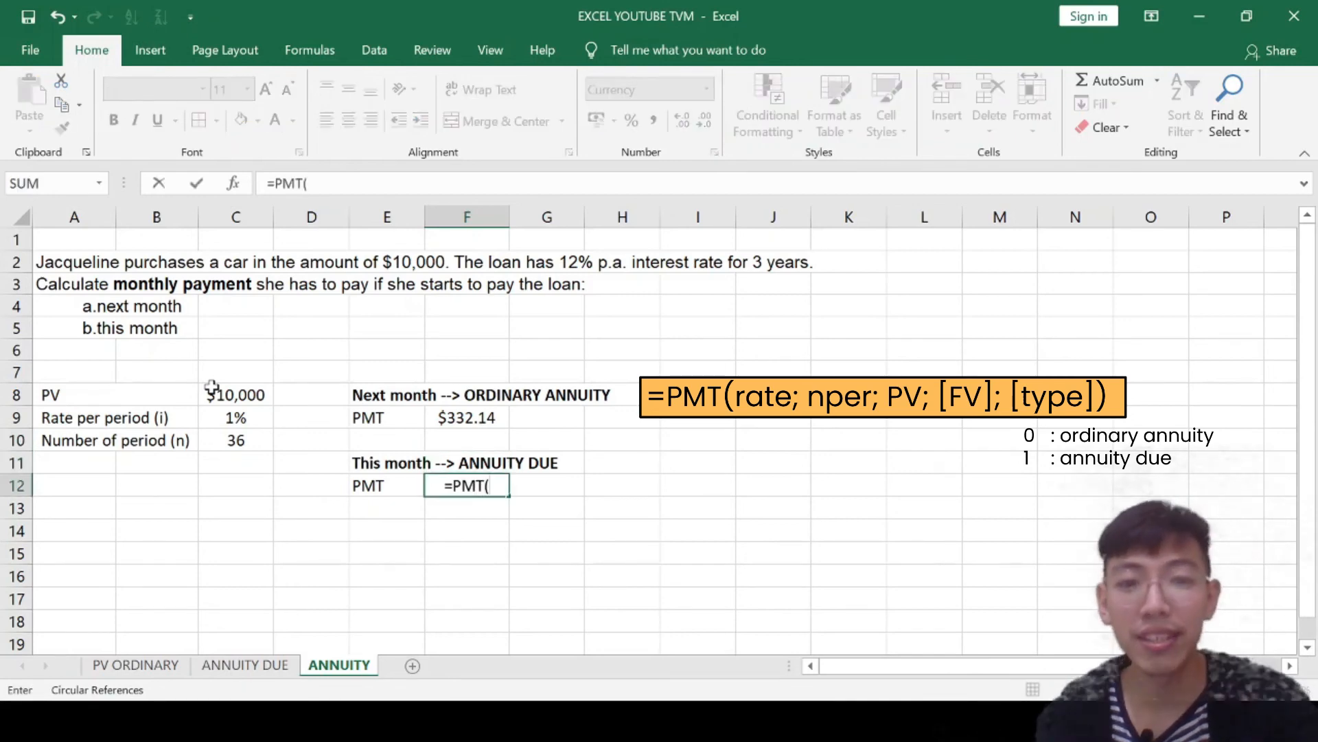
left_click(217, 421)
type(";")
left_click(227, 440)
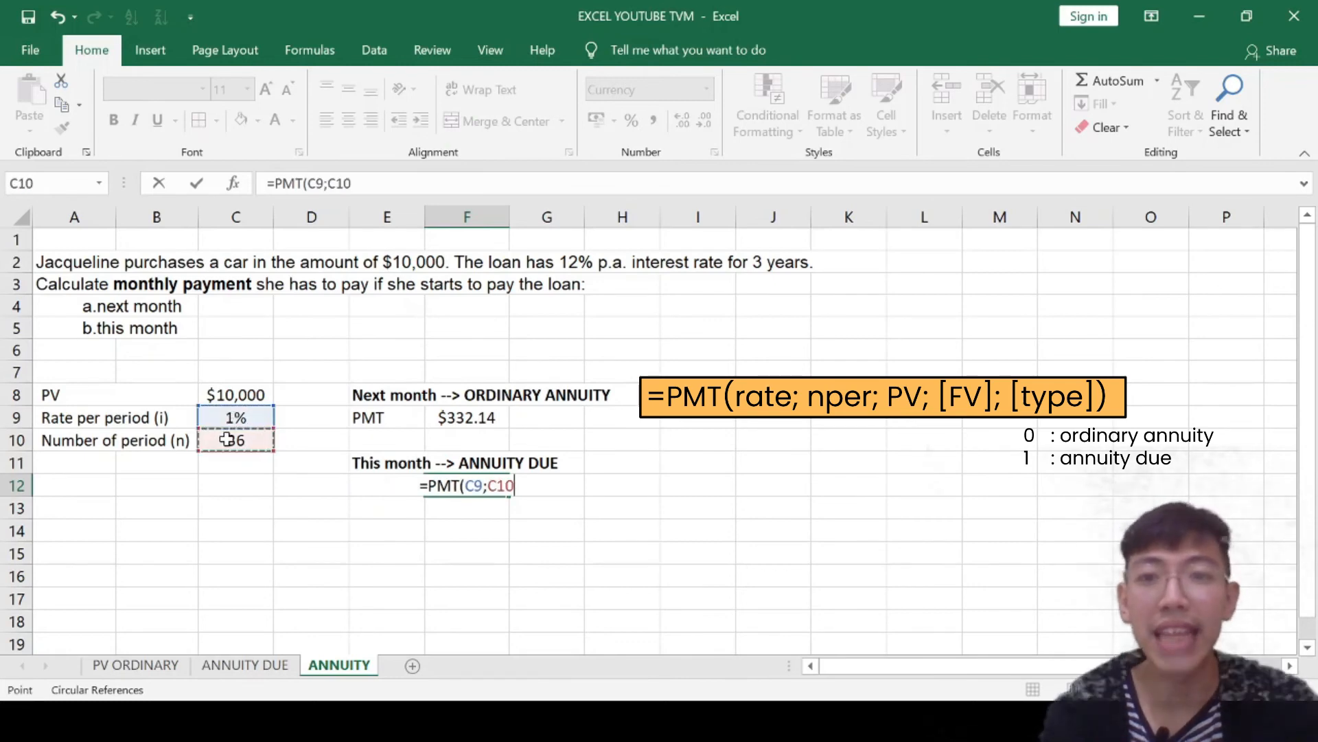
type(";-")
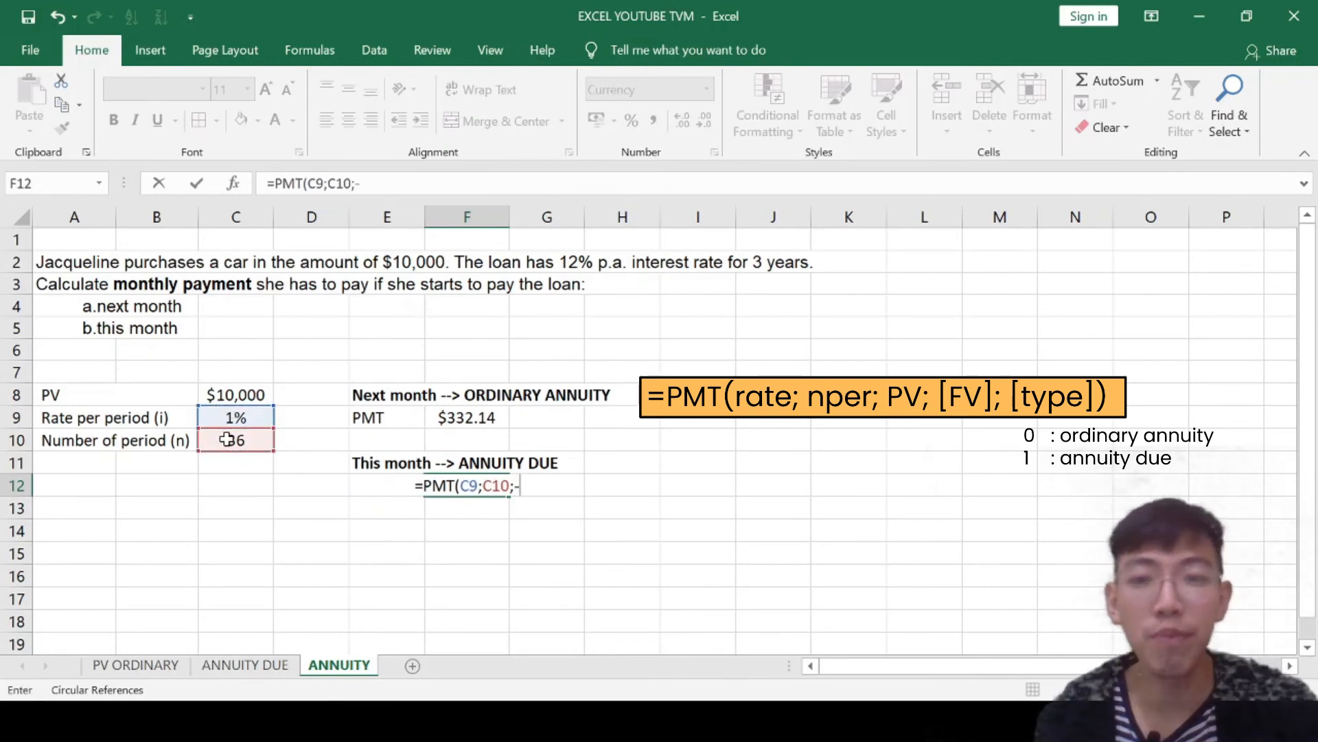
left_click(241, 395)
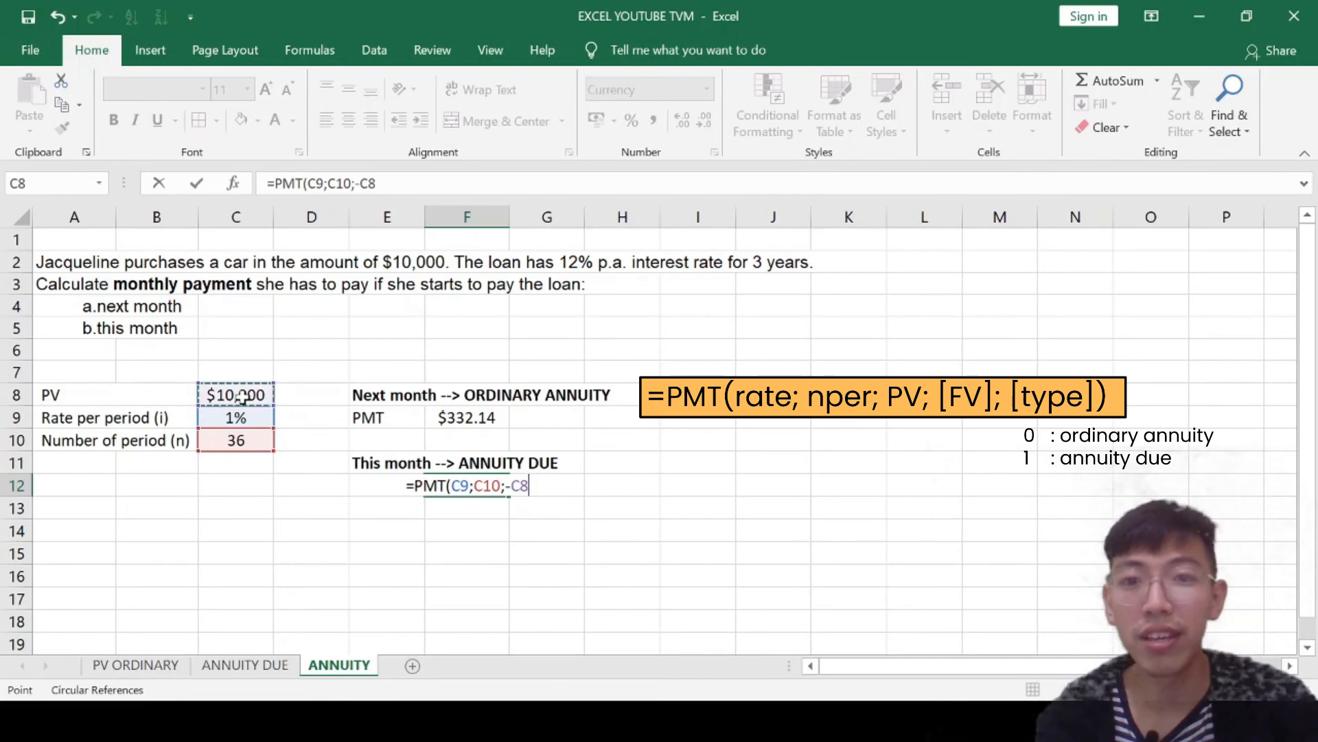
type(";;1)")
key("Return")
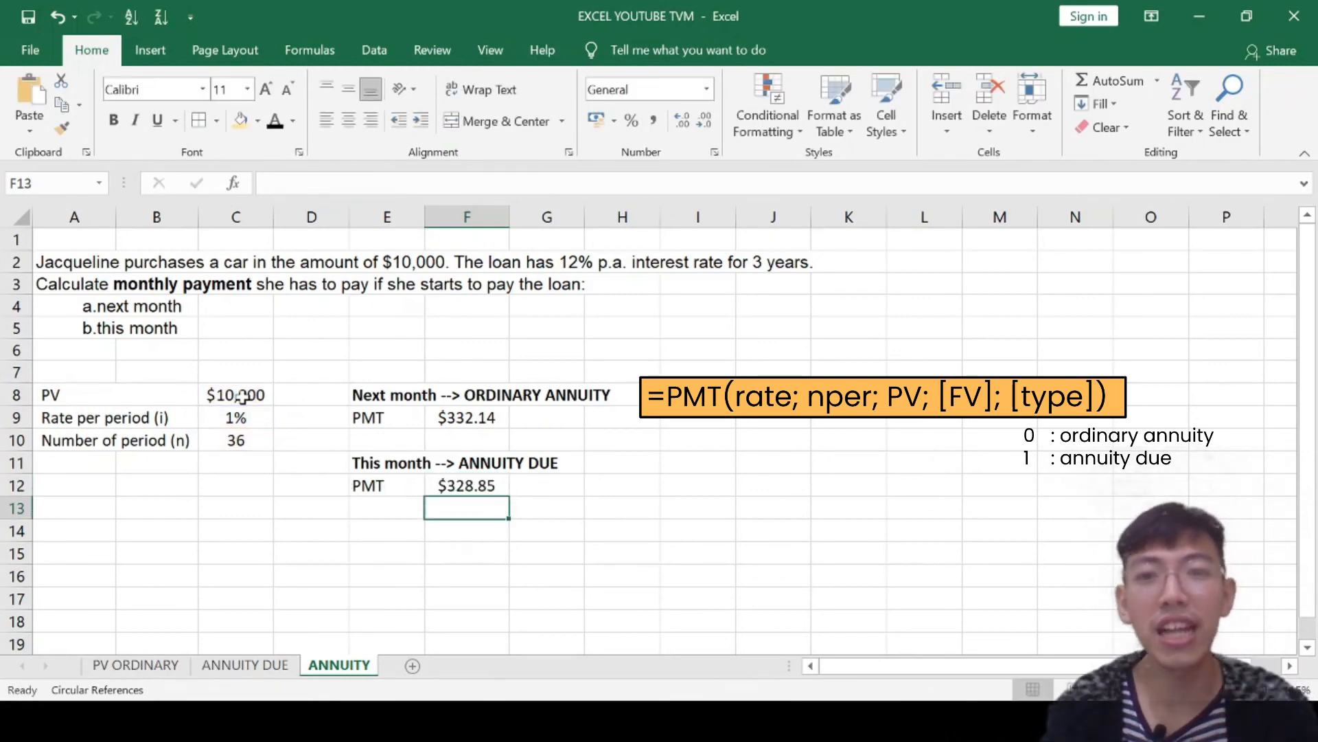
key("Up")
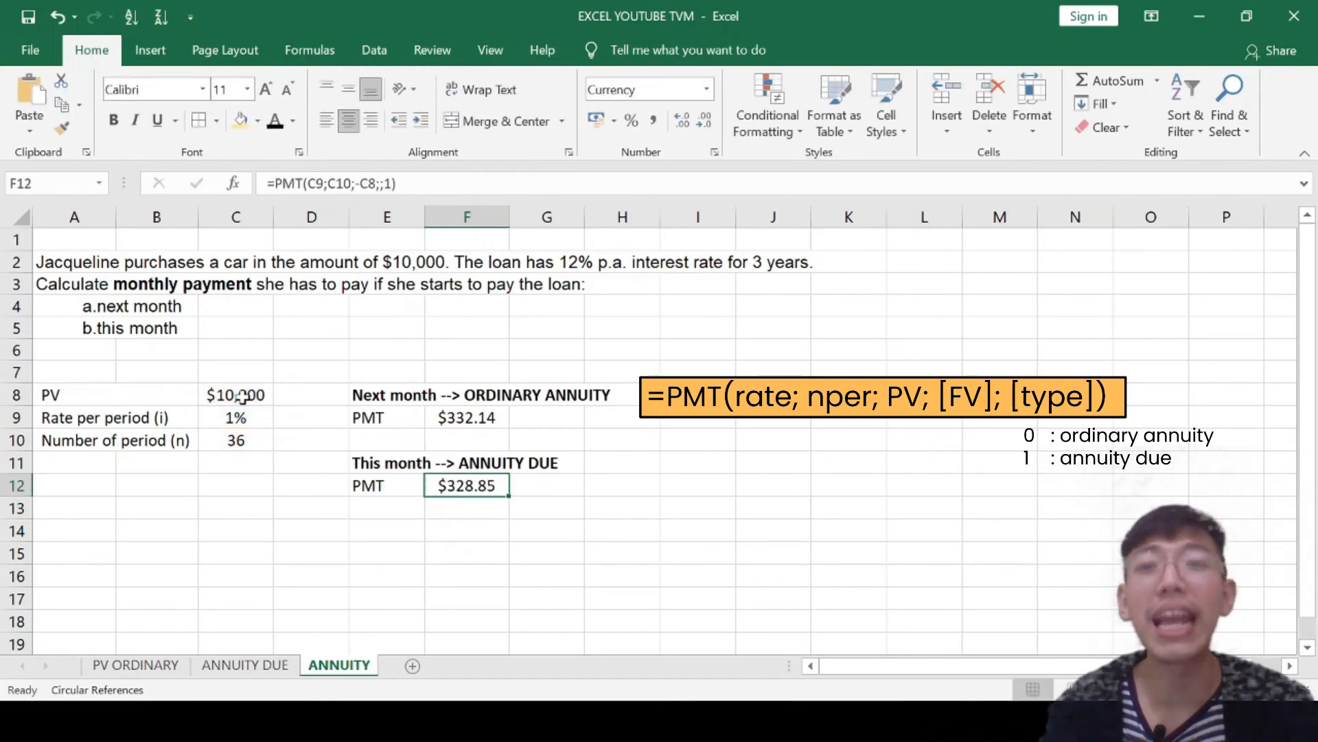